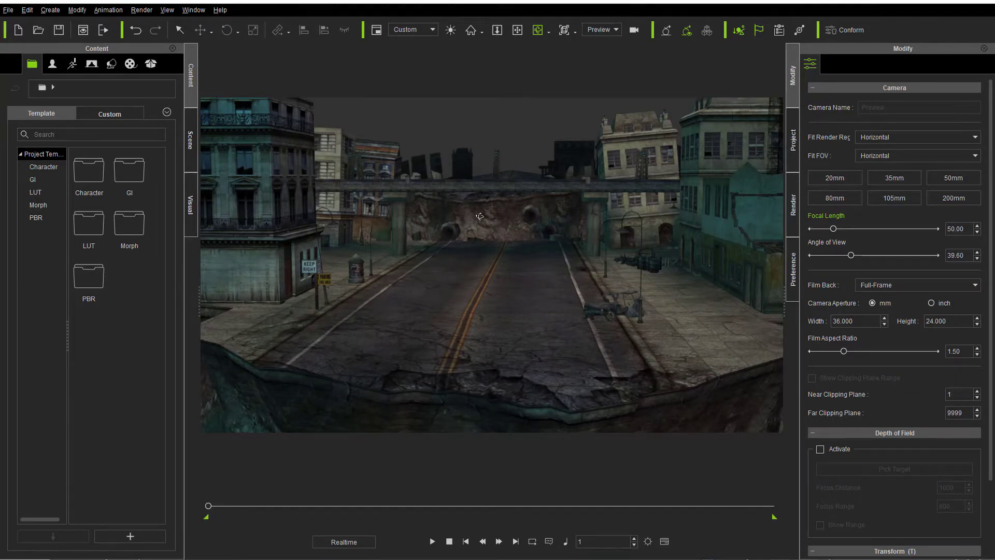
Orbit the viewport until the ruined street points straight ahead at the bridge
drag(481, 217, 500, 237)
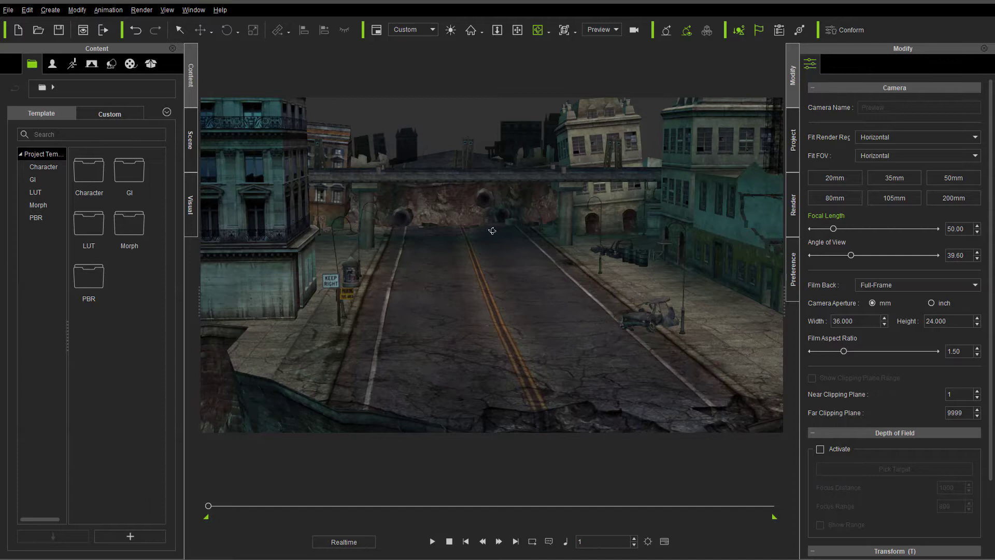
drag(486, 225, 473, 226)
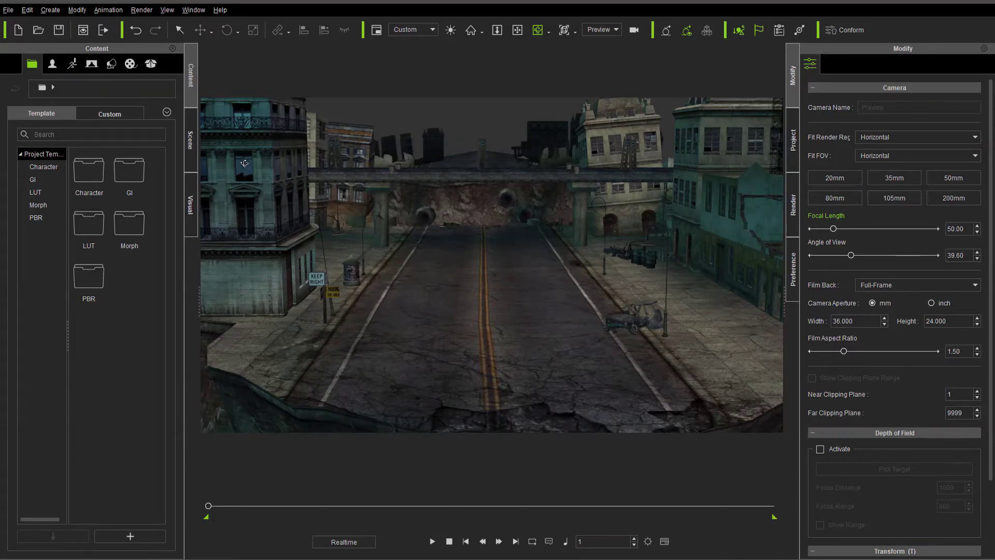
drag(460, 237, 384, 239)
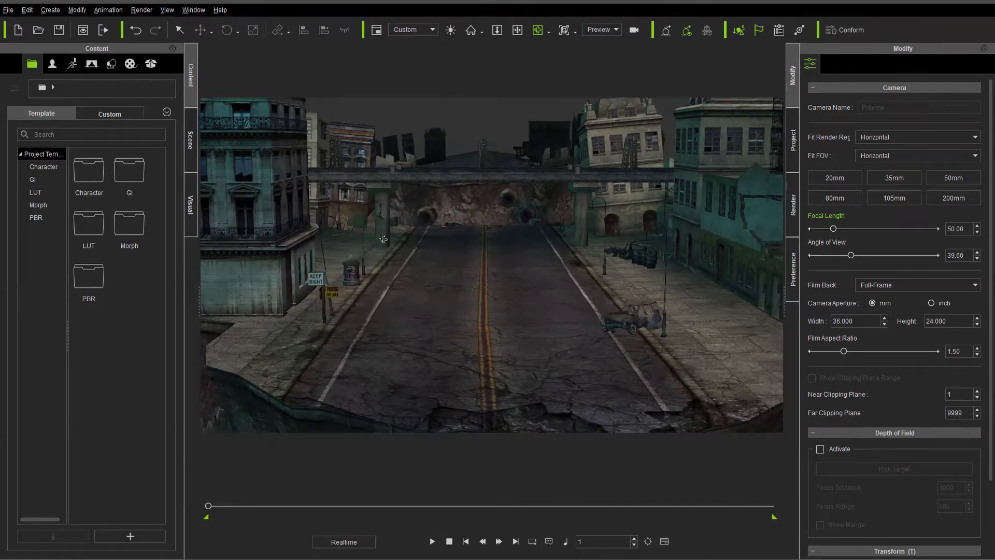
Convert the Terrain pieces from Floor through BlockArea into props
click(191, 156)
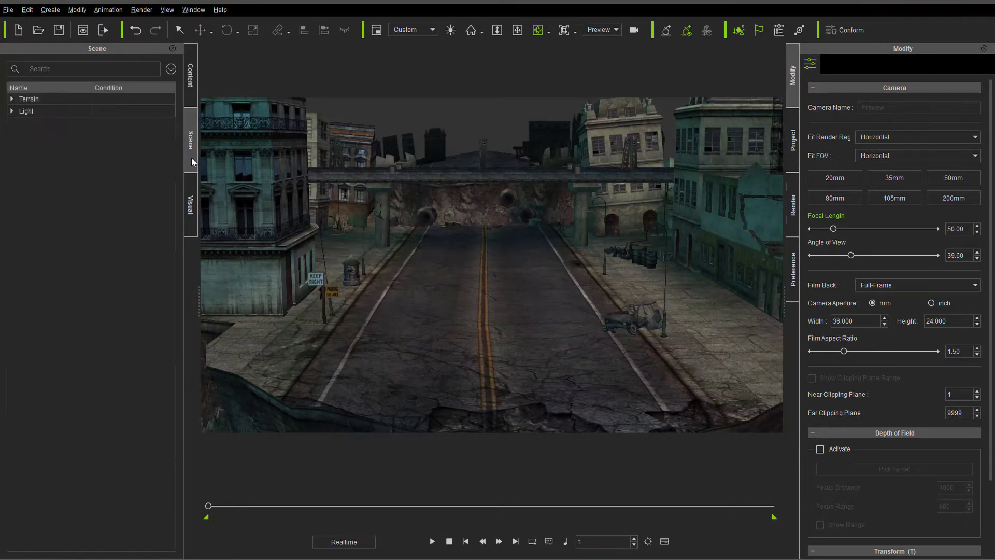
click(9, 98)
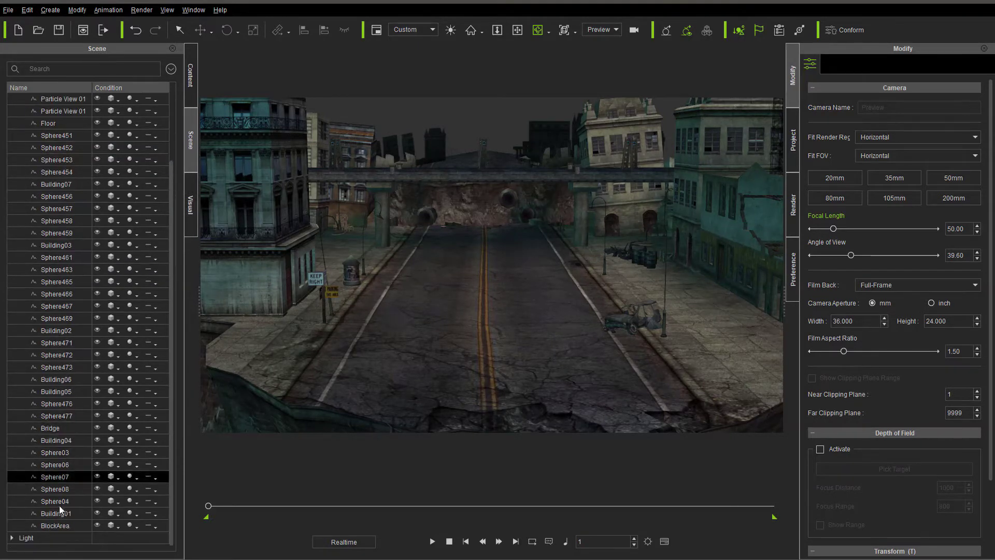
scroll(60, 518, down, 3)
click(60, 526)
scroll(61, 487, up, 3)
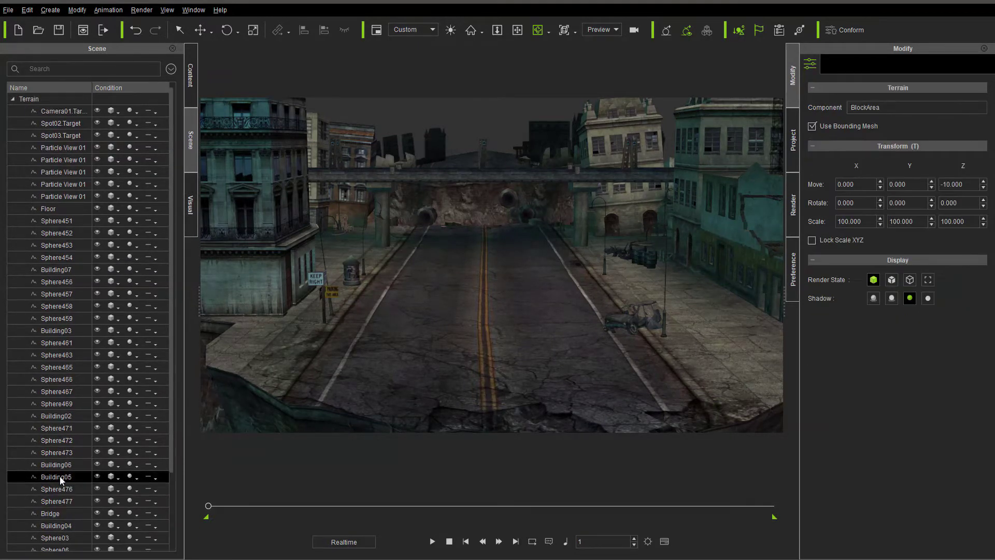
click(55, 209)
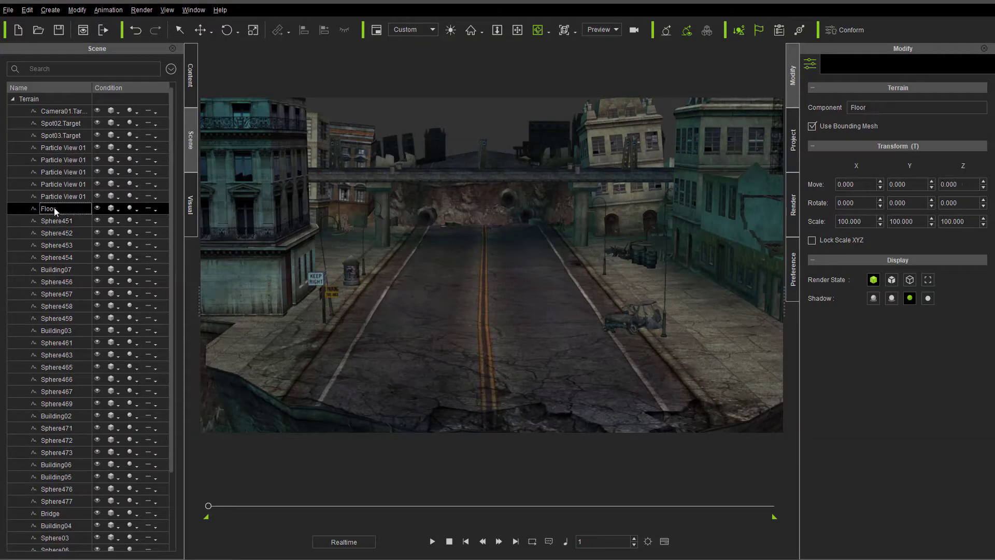
scroll(65, 311, down, 3)
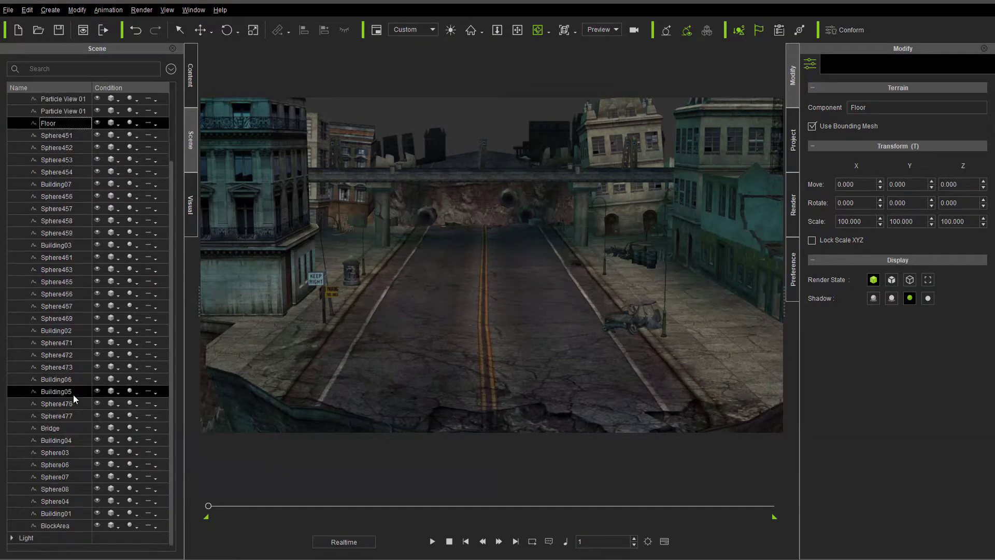
shift+click(57, 525)
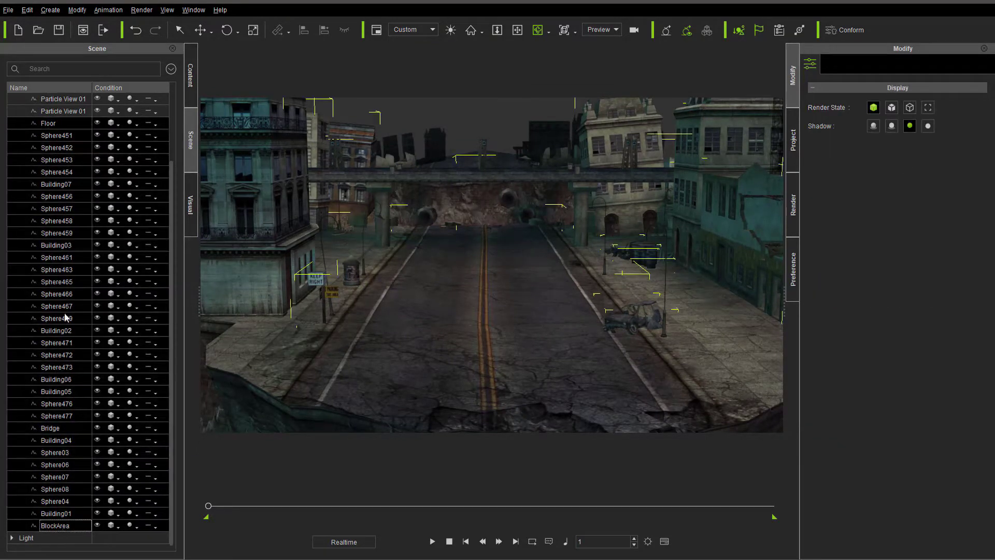
scroll(48, 160, up, 2)
scroll(49, 176, down, 1)
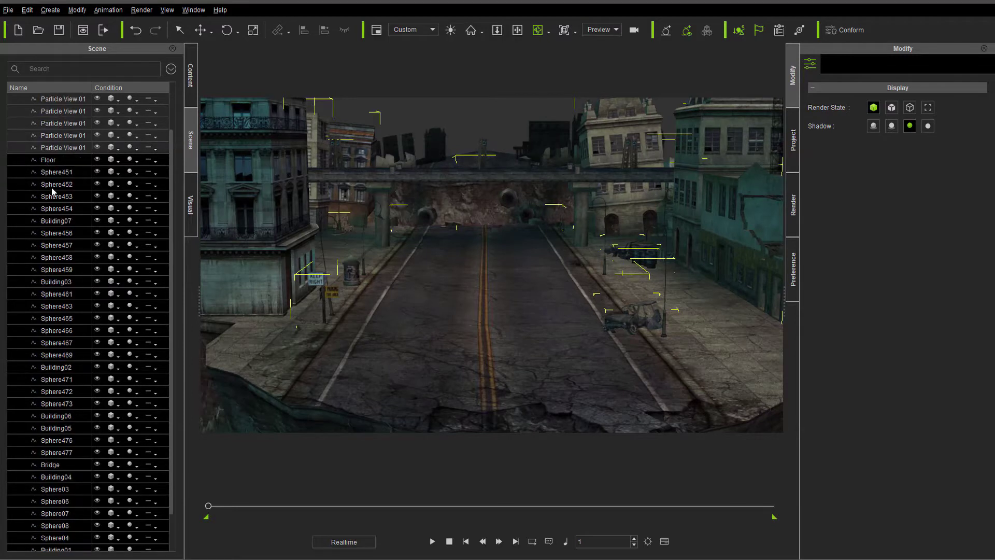
right_click(421, 253)
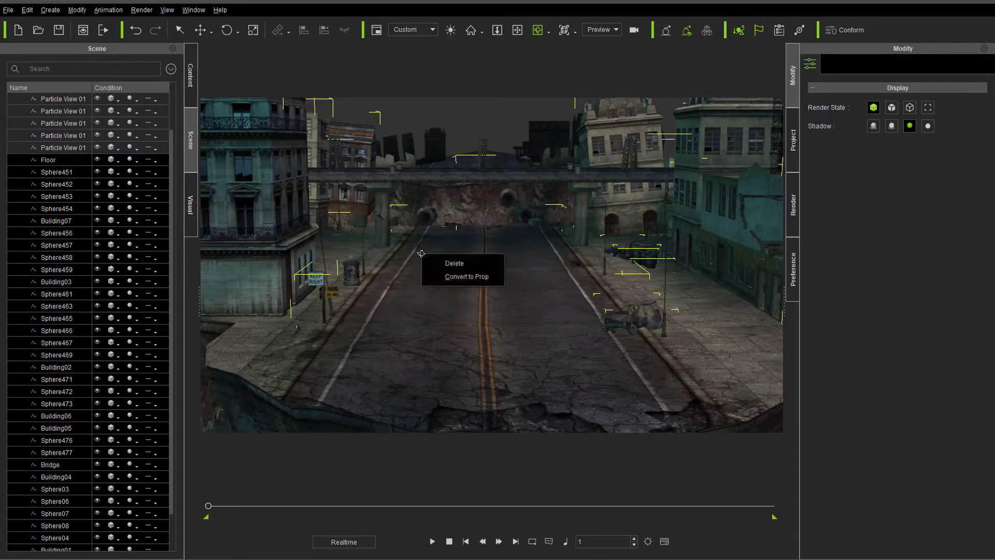
click(452, 275)
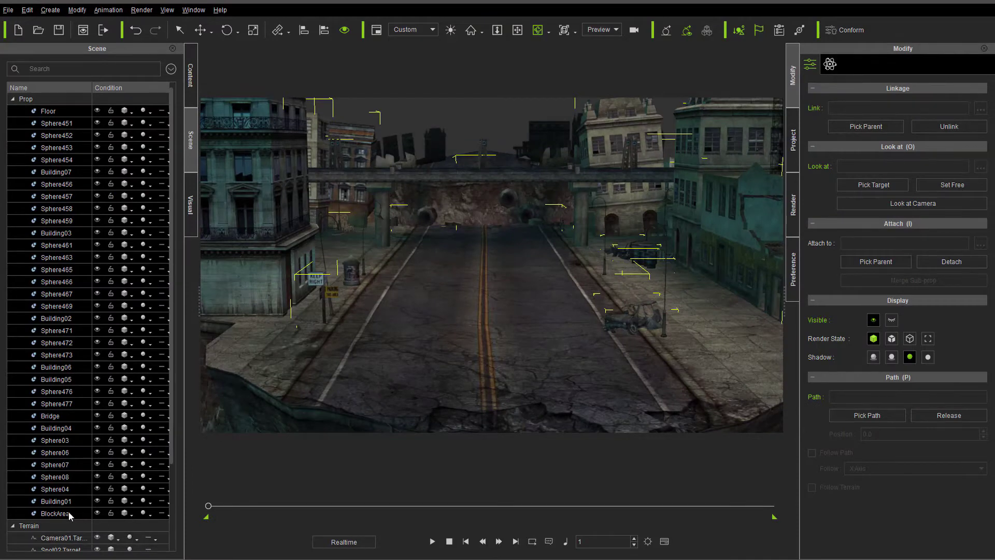
Attach the converted props from Sphere451 to BlockArea as children of Floor
click(54, 513)
shift+click(64, 123)
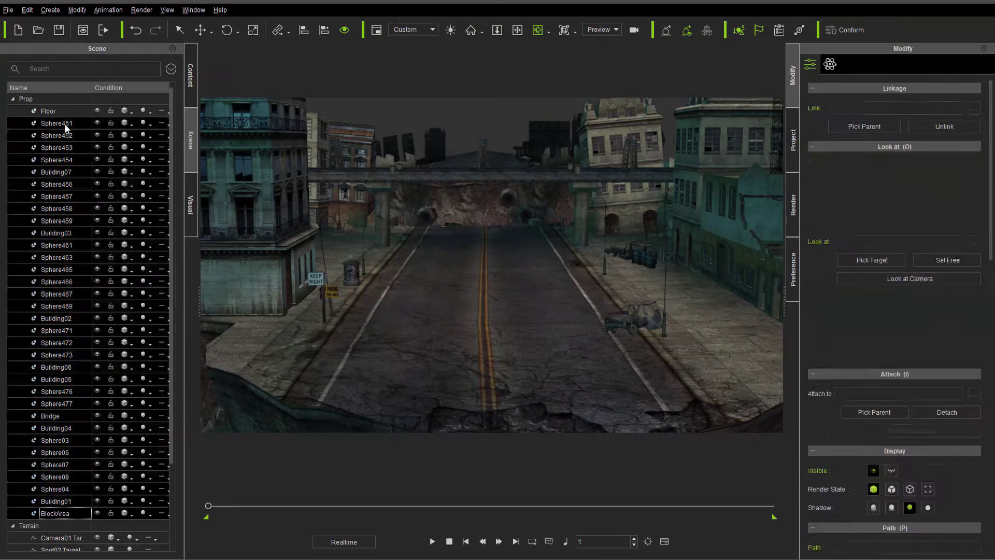
shift+click(62, 113)
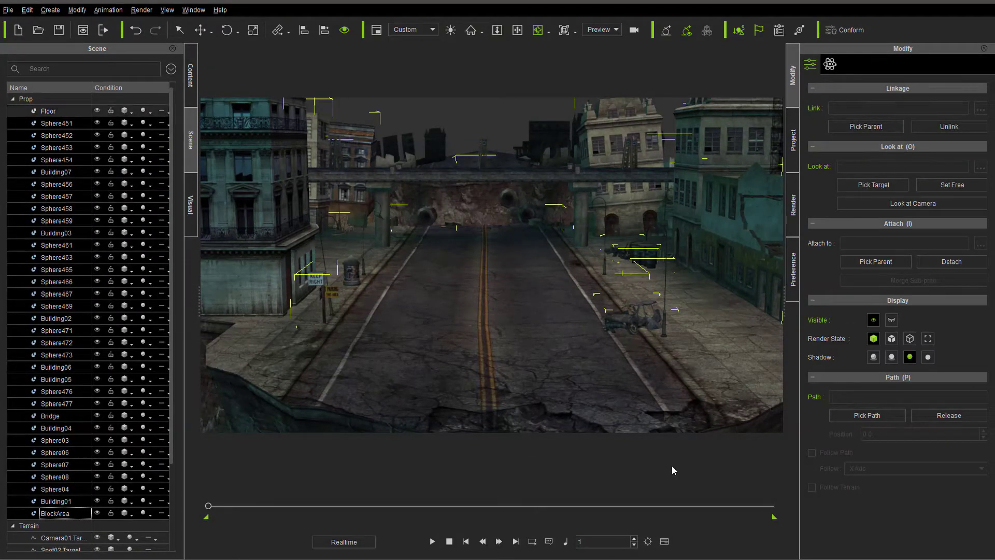
click(875, 262)
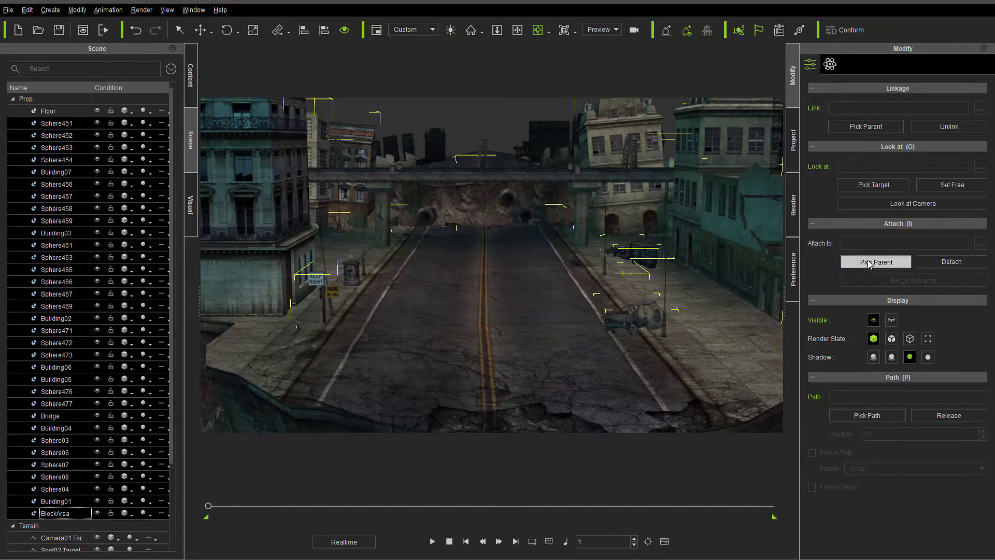
click(50, 112)
click(49, 112)
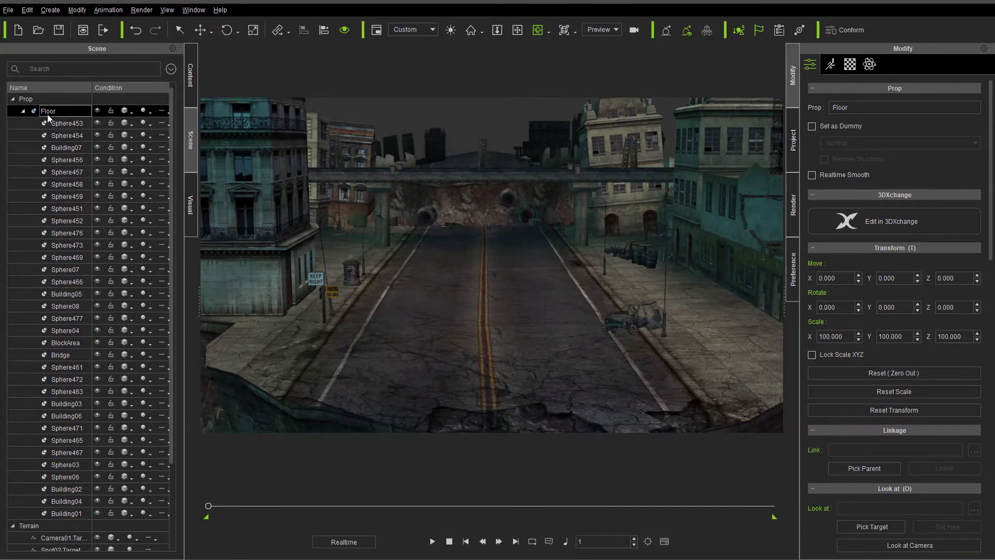
Collapse Floor and export the scene as FBX with the 3ds Max preset, overwriting test.fbx
click(22, 111)
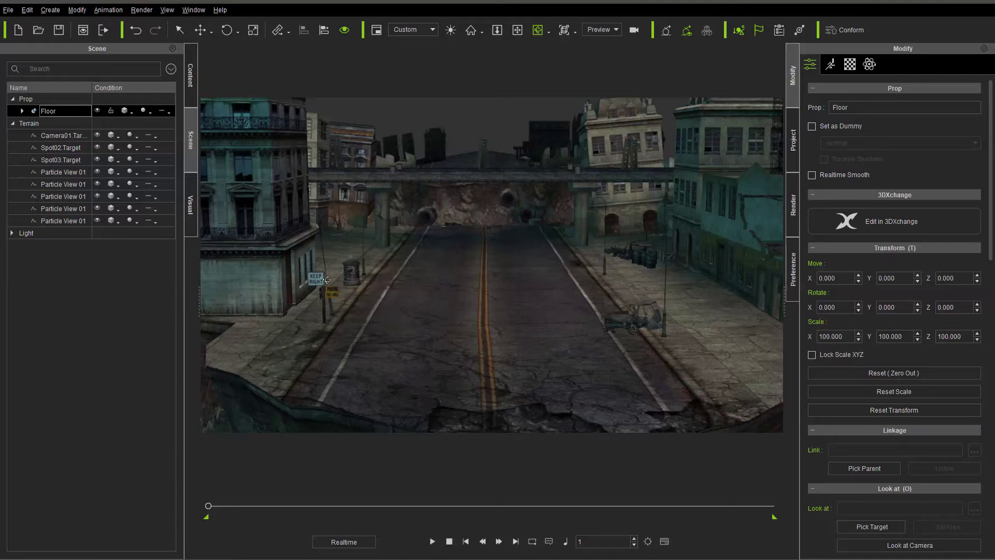
click(9, 11)
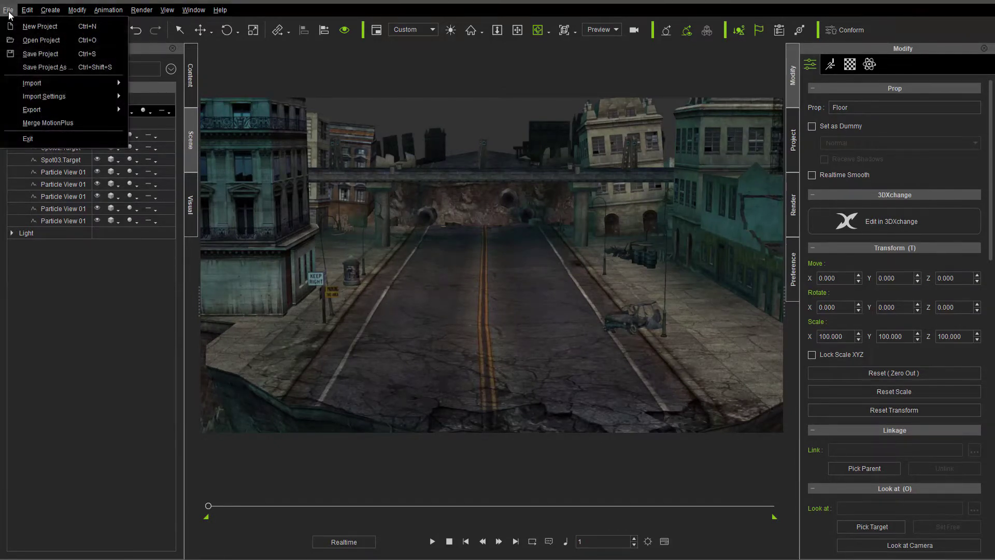
mouse_move(65, 111)
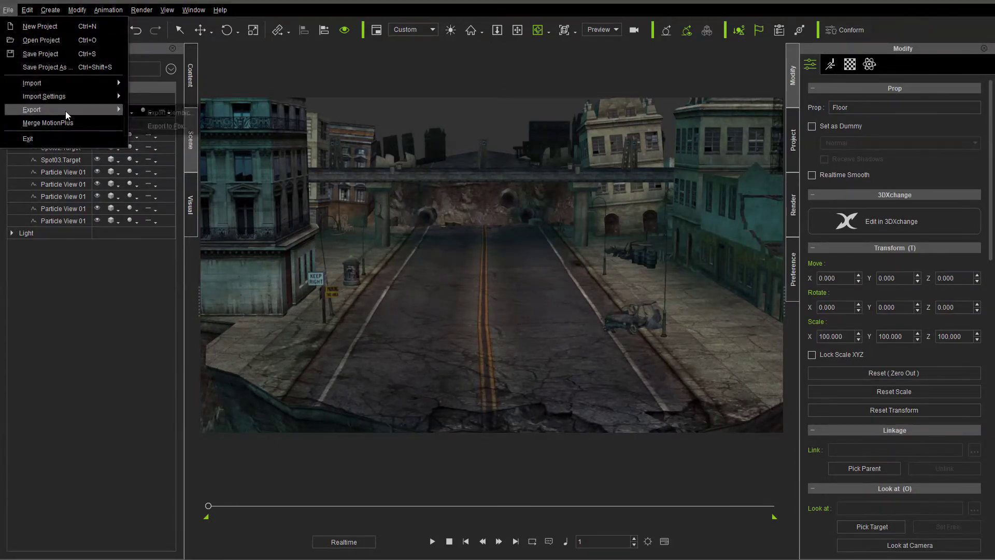
click(172, 120)
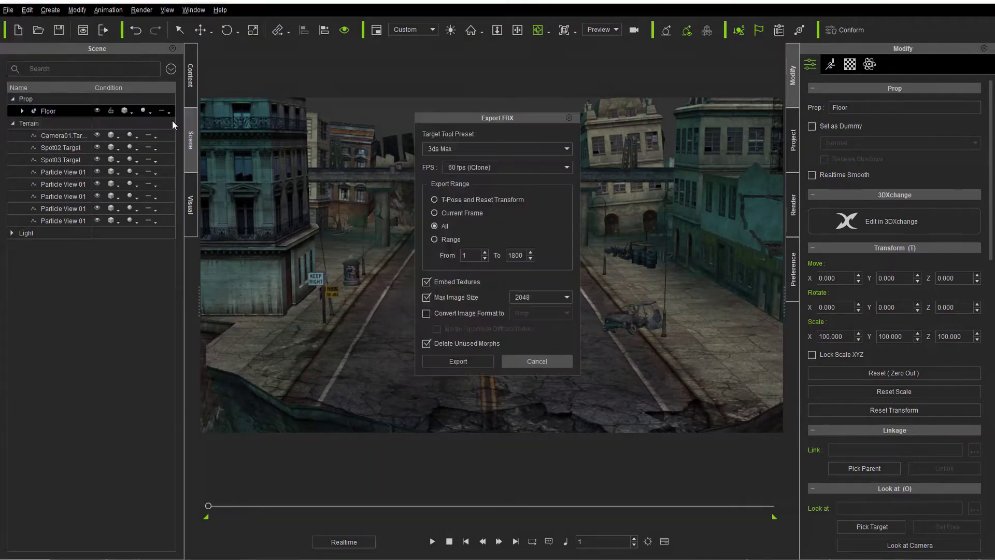
click(470, 360)
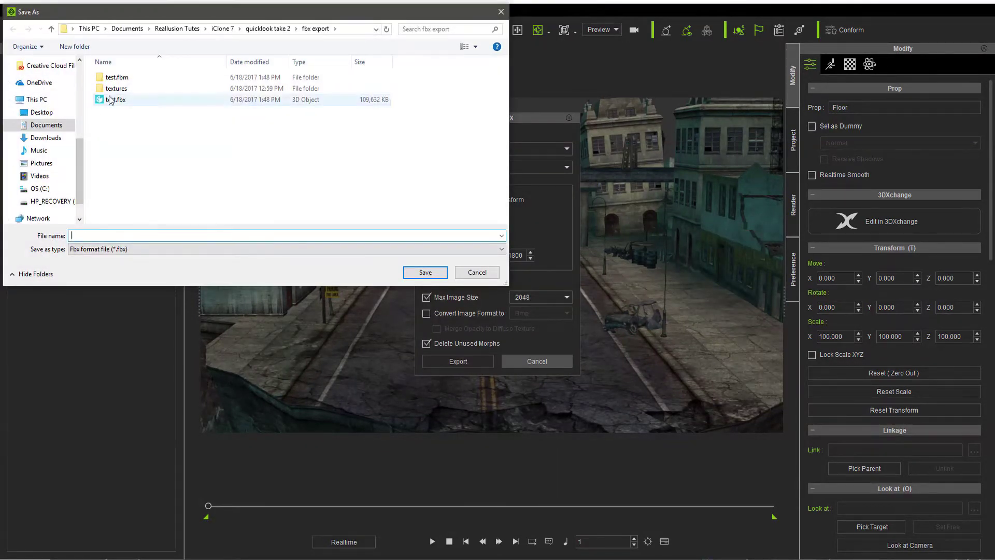
click(115, 100)
click(423, 272)
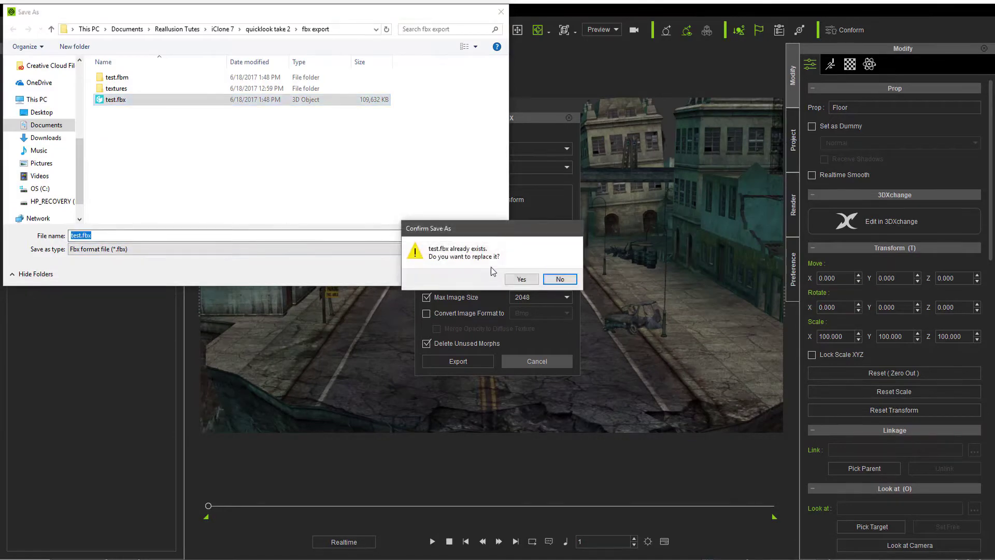
click(521, 279)
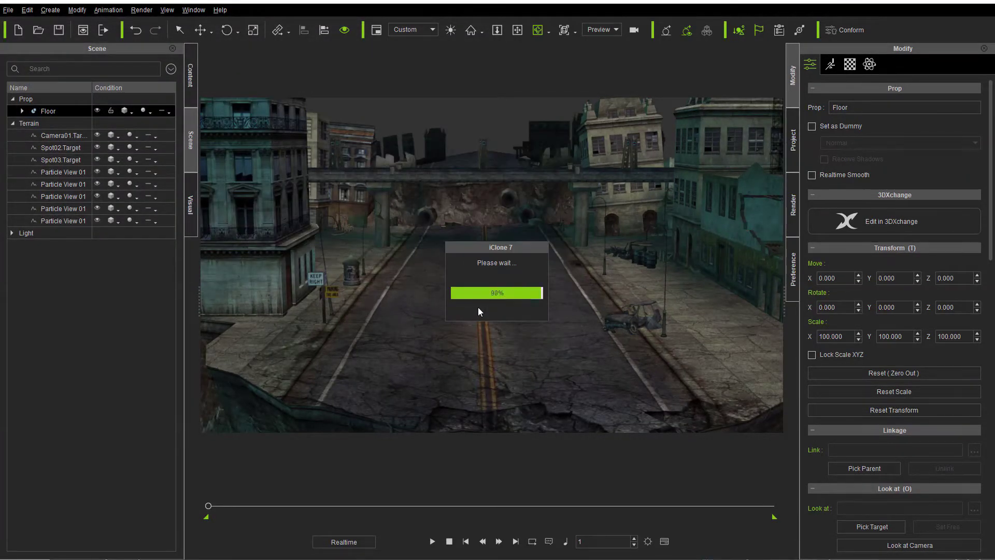
Switch to 3ds Max and import test.fbx with the default FBX import settings
key(alt+Tab)
key(alt+Tab)
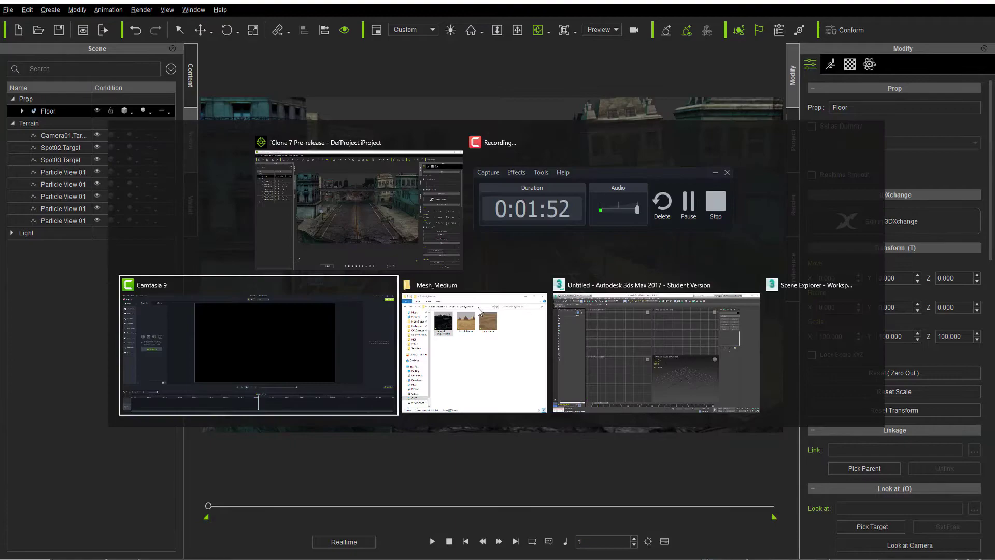
key(alt+Tab)
key(alt+Tab)
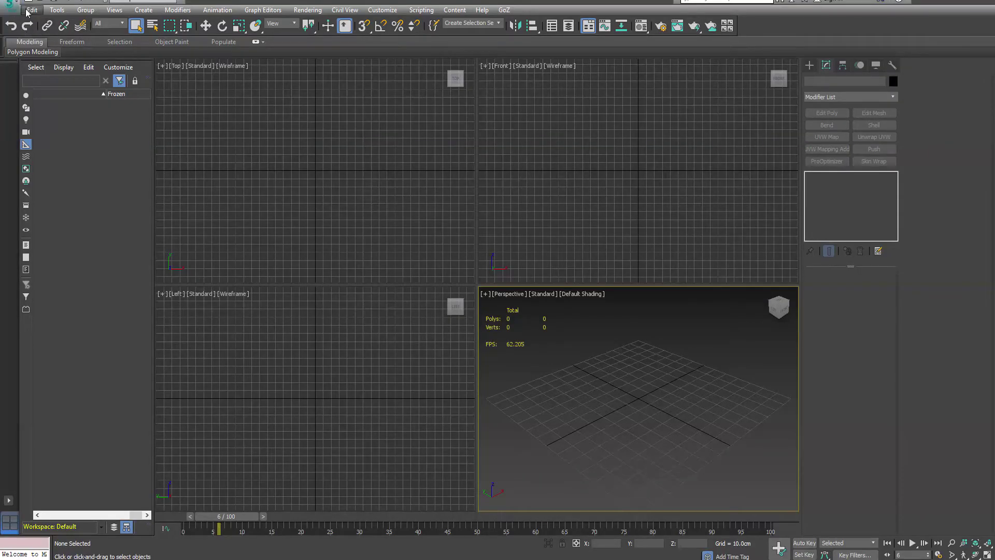
click(11, 8)
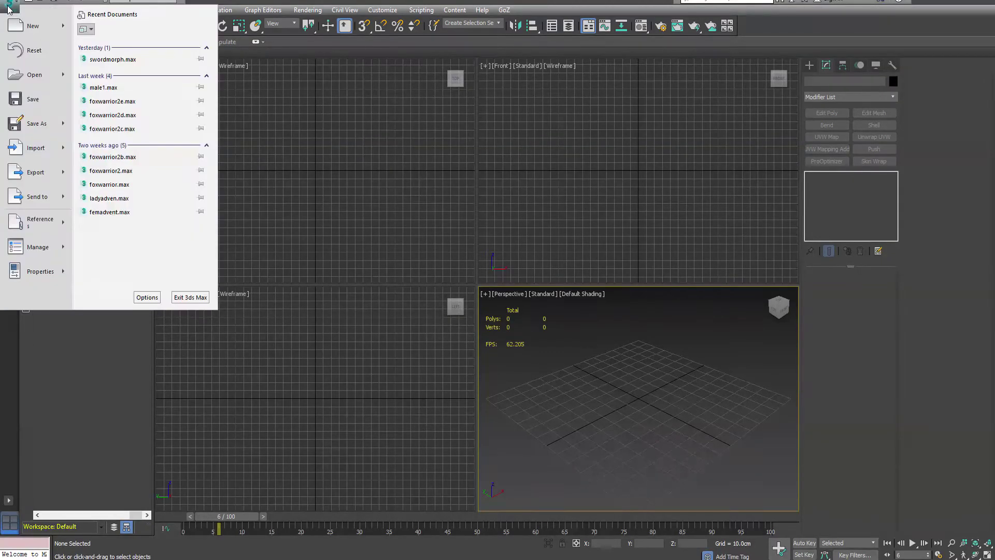
click(41, 149)
double_click(70, 78)
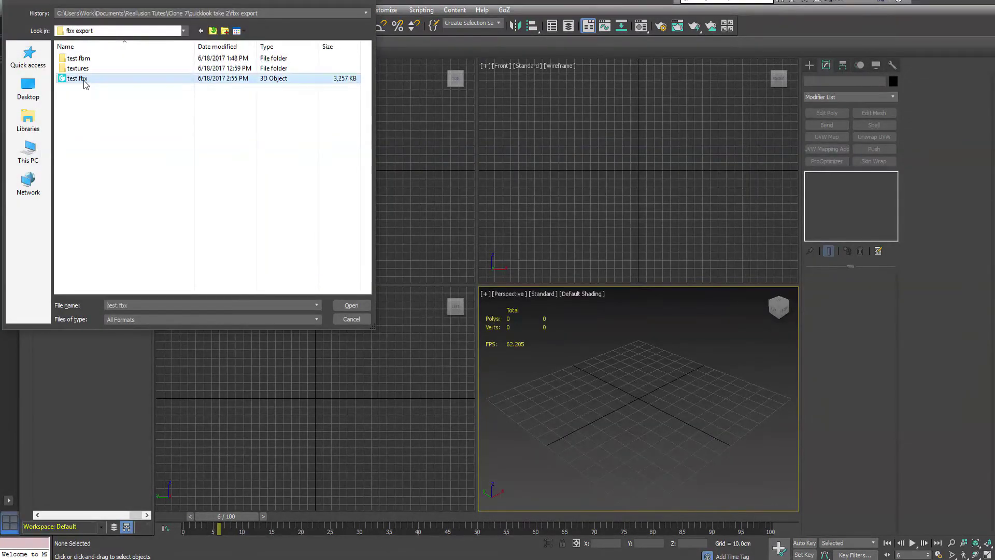
click(469, 383)
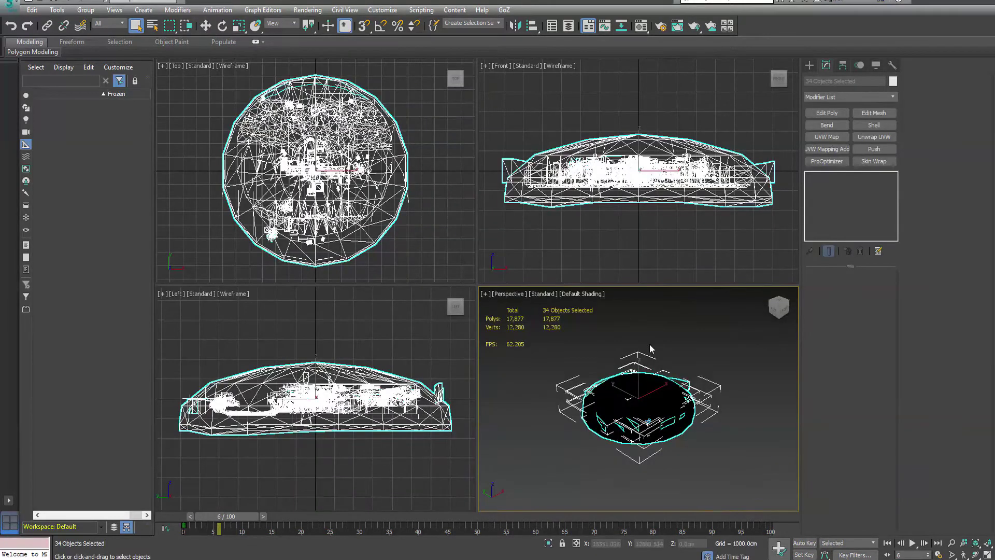
Delete the dome object Sphere452 enclosing the scene
click(573, 141)
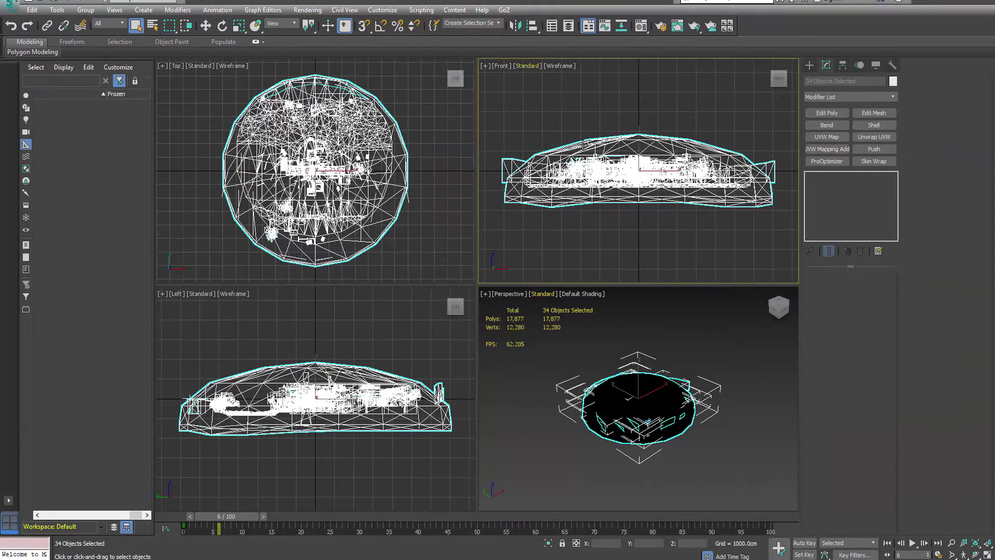
click(587, 114)
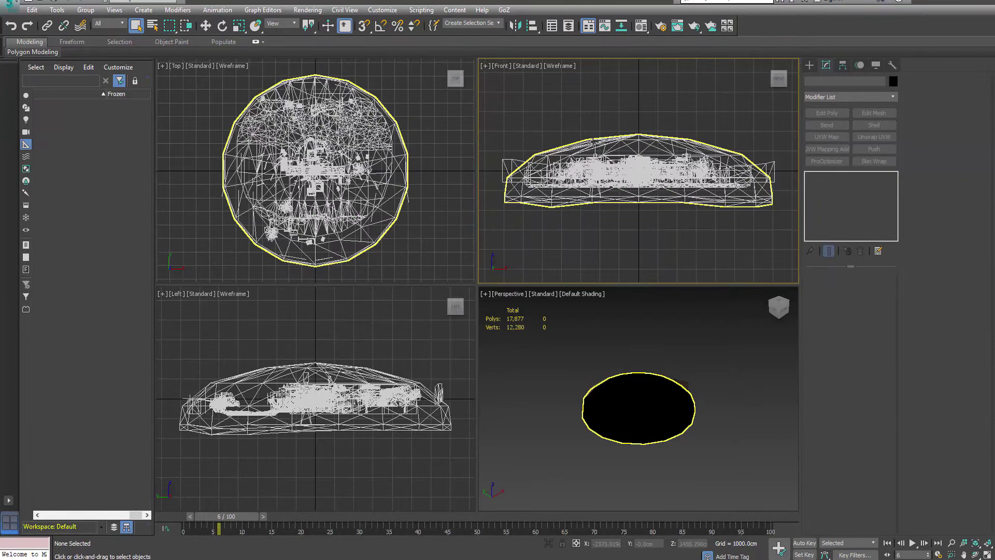
click(591, 141)
key(Delete)
Maximize the Perspective view, box-select every remaining object and delete them all
scroll(689, 333, up, 5)
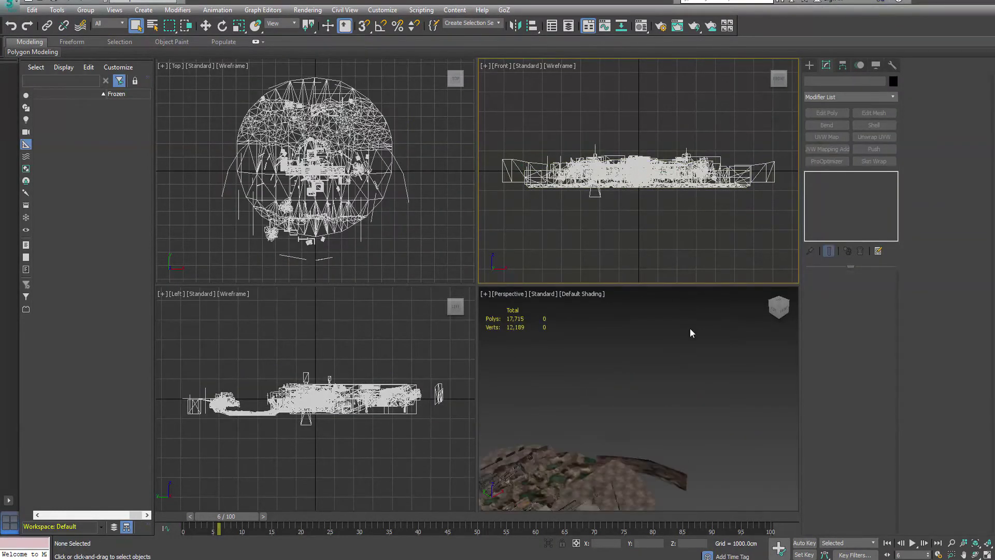
scroll(675, 409, up, 5)
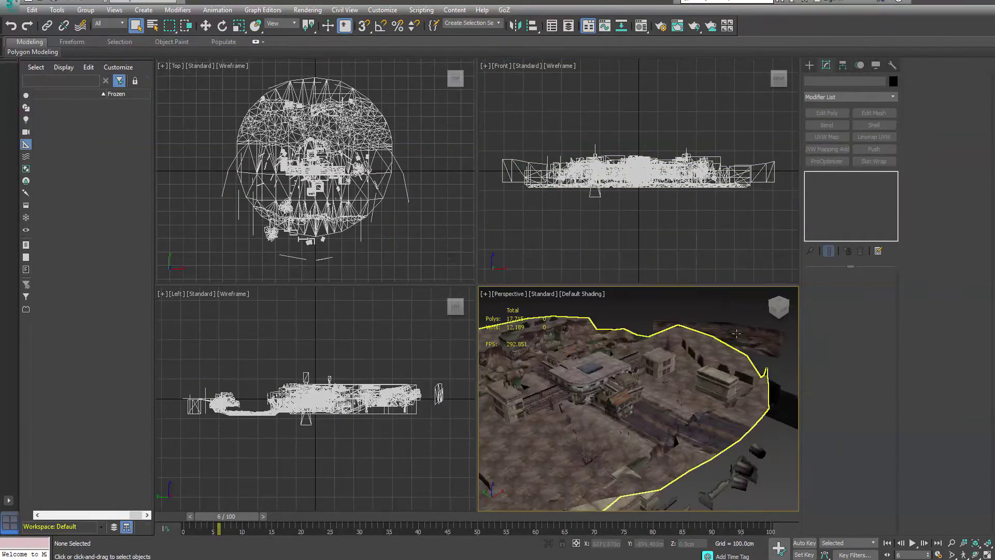
alt+middle_drag(736, 333, 726, 368)
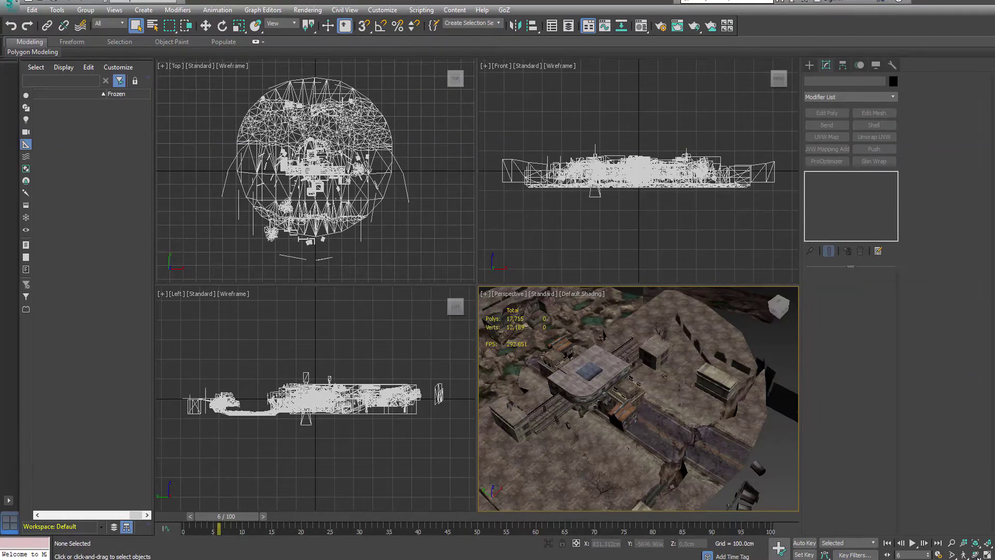
click(988, 555)
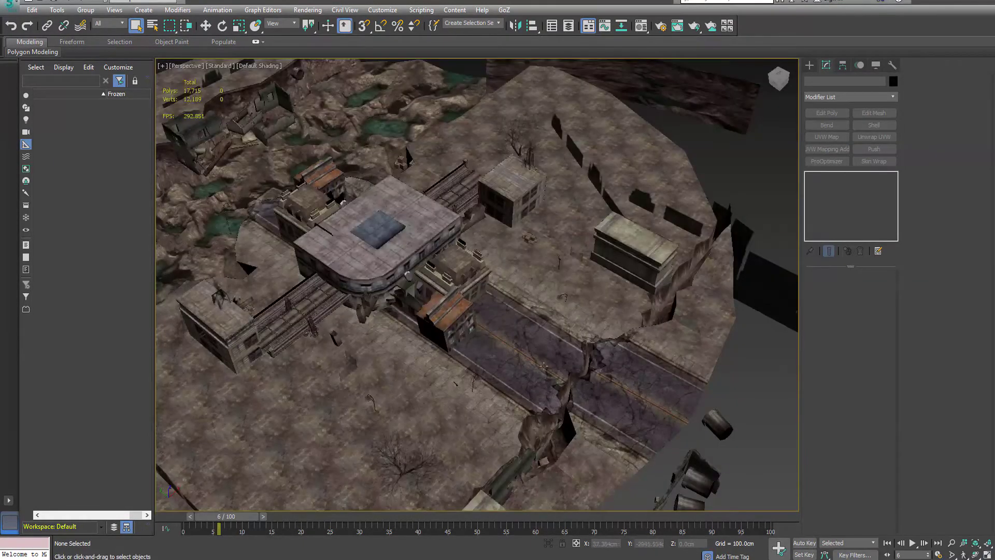
middle_drag(483, 287, 576, 367)
click(434, 332)
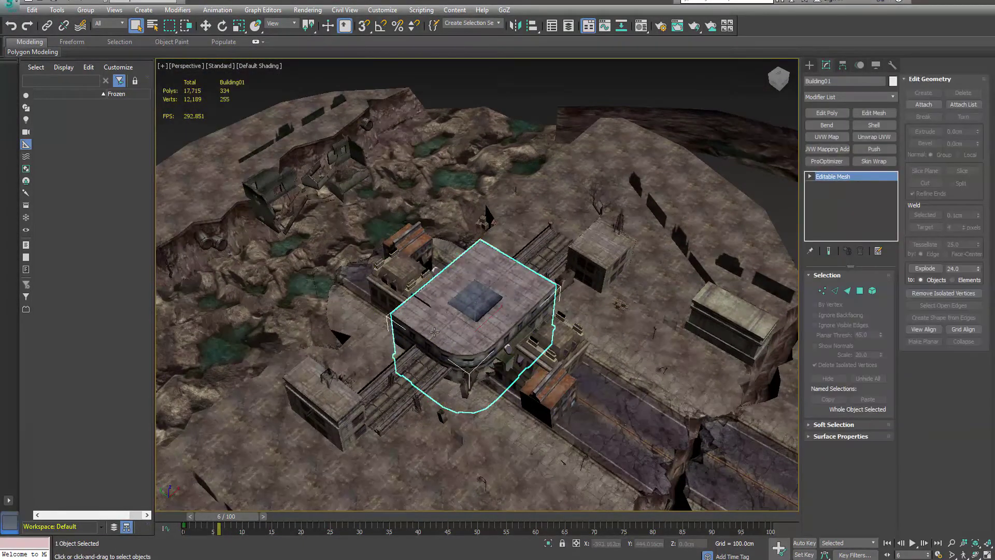
scroll(429, 336, down, 8)
alt+middle_drag(429, 336, 422, 462)
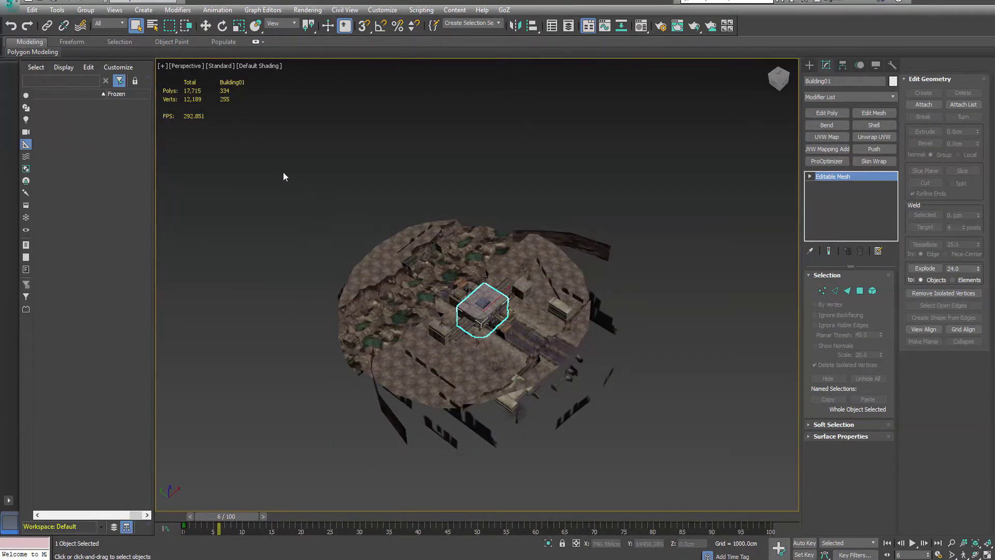
drag(473, 306, 664, 468)
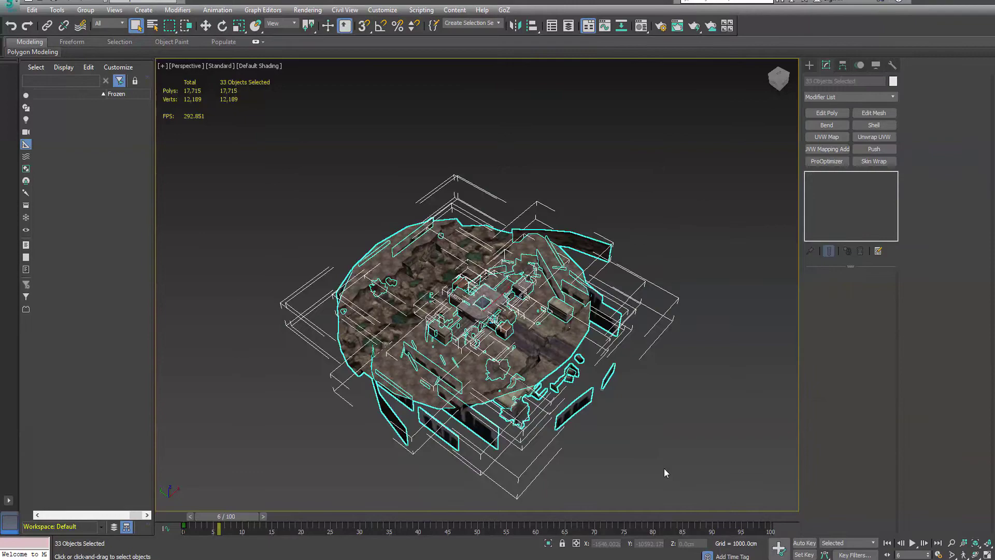
key(Delete)
Back in iClone, expand Floor to review its sub-props, check the Edit menu, then collapse Floor
key(alt+Tab)
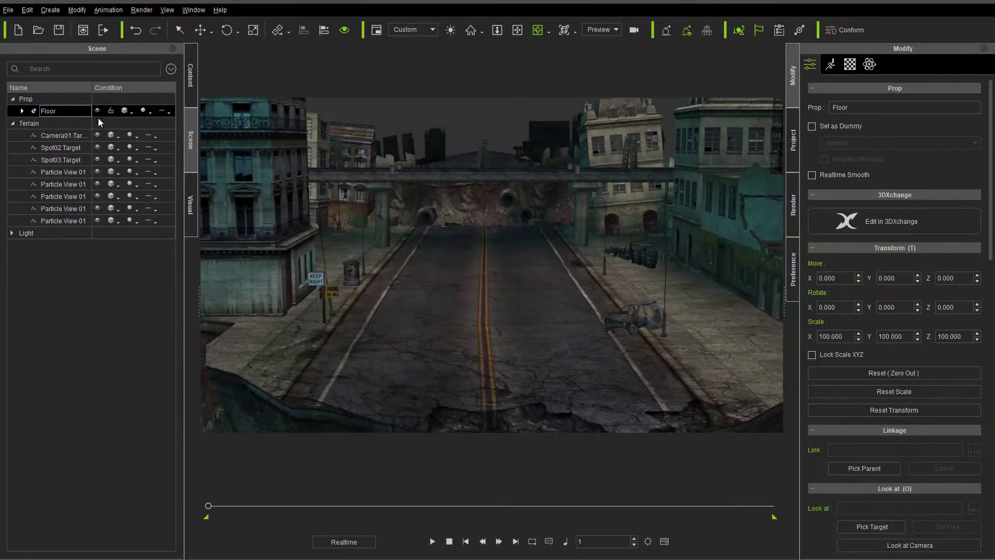
click(22, 111)
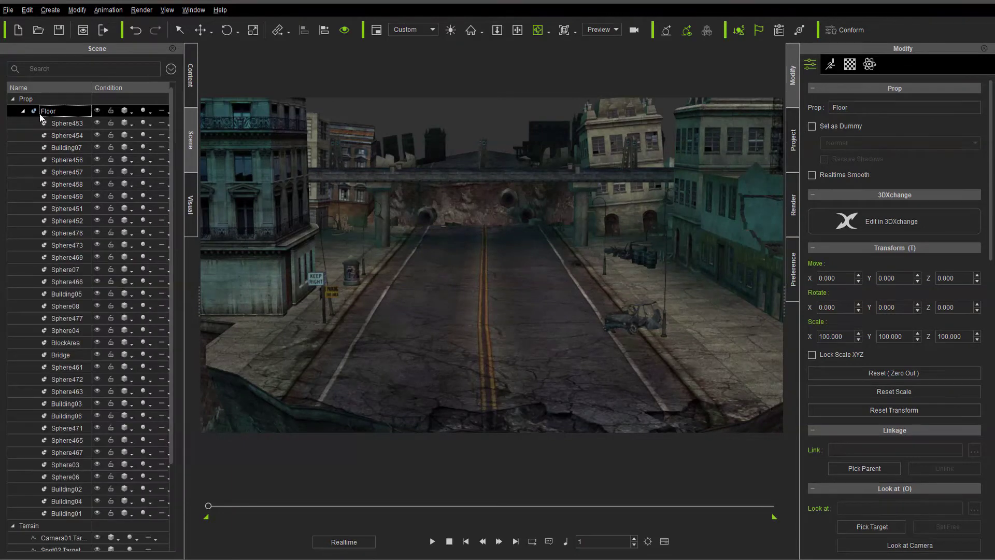
click(30, 14)
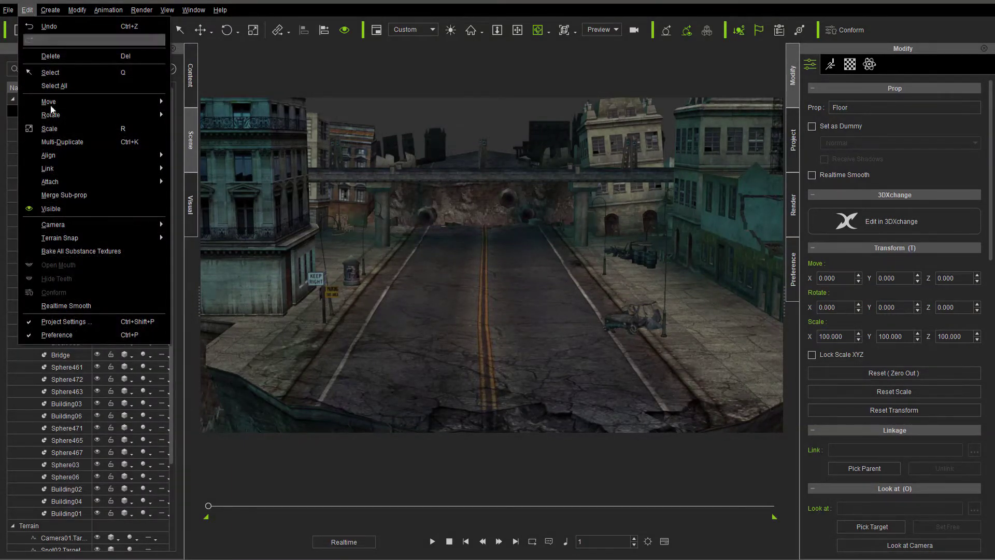
click(57, 195)
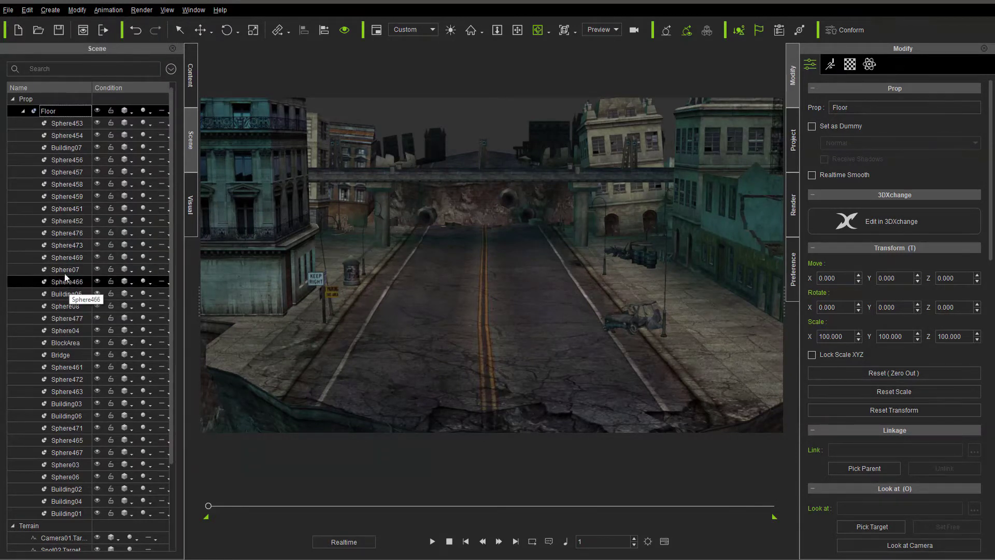
click(23, 111)
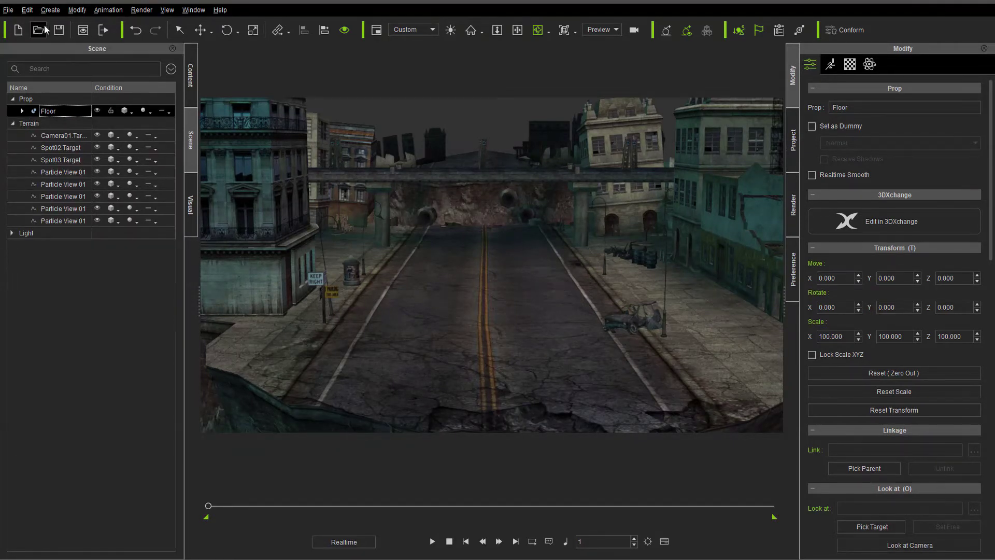
Re-export the street scene to FBX with the 3ds Max preset, replacing test.fbx
click(5, 13)
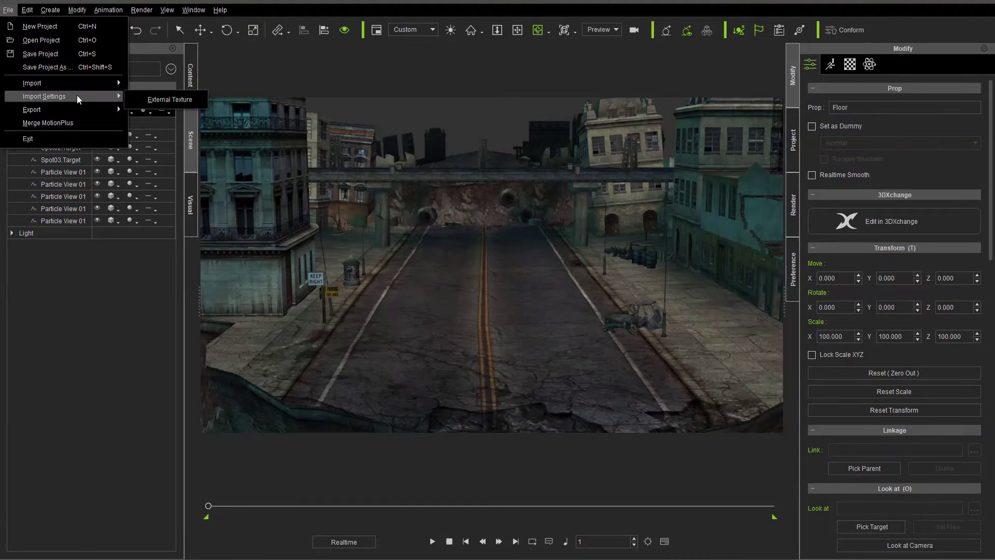
mouse_move(69, 110)
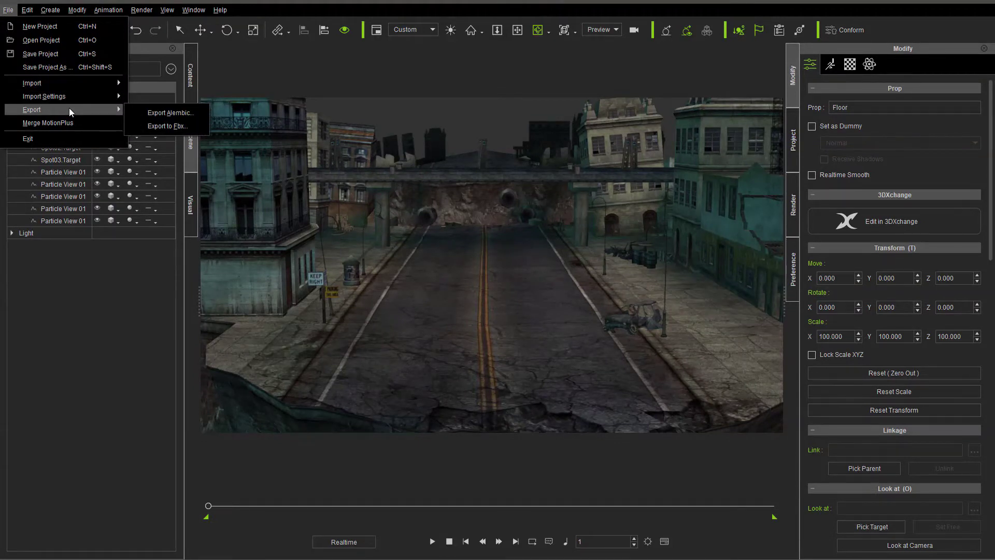
click(160, 126)
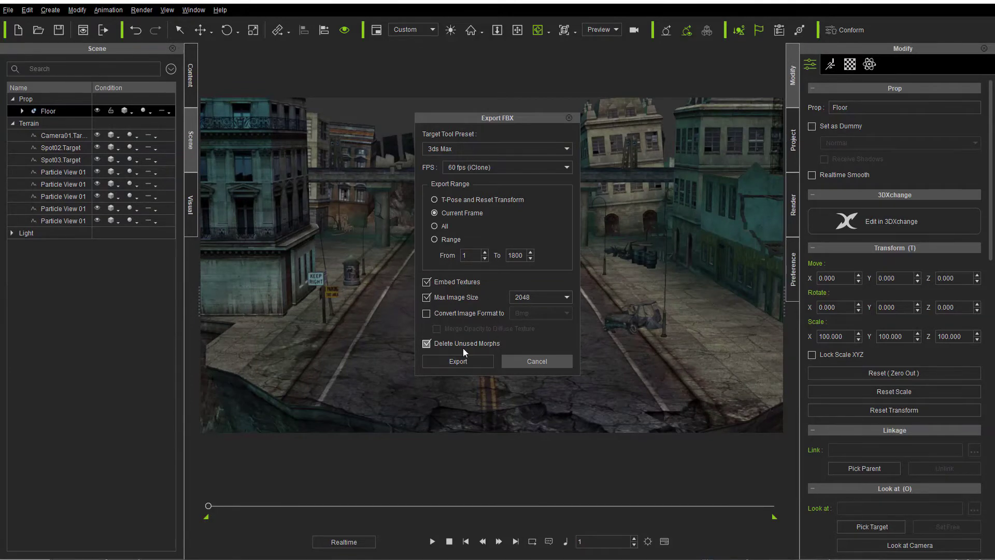
click(463, 363)
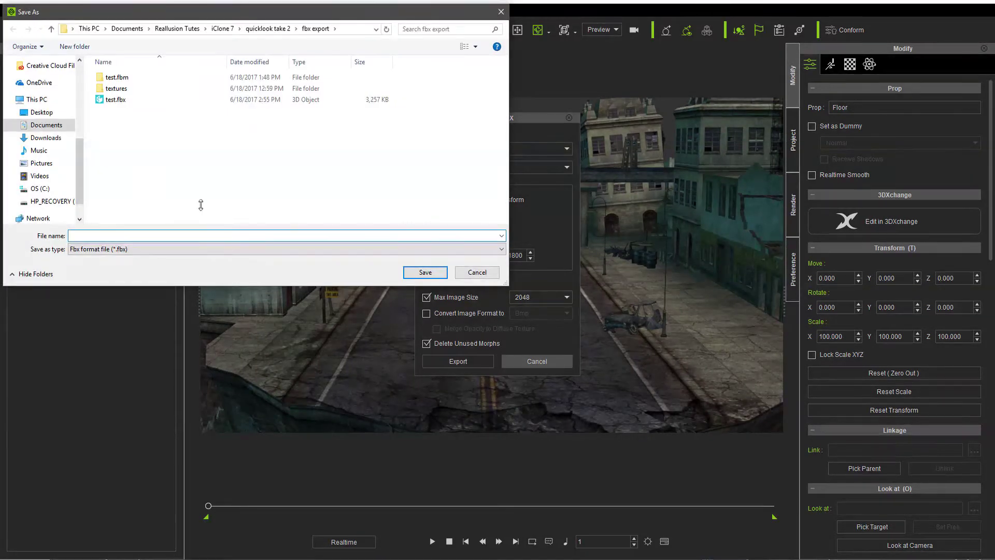
click(110, 100)
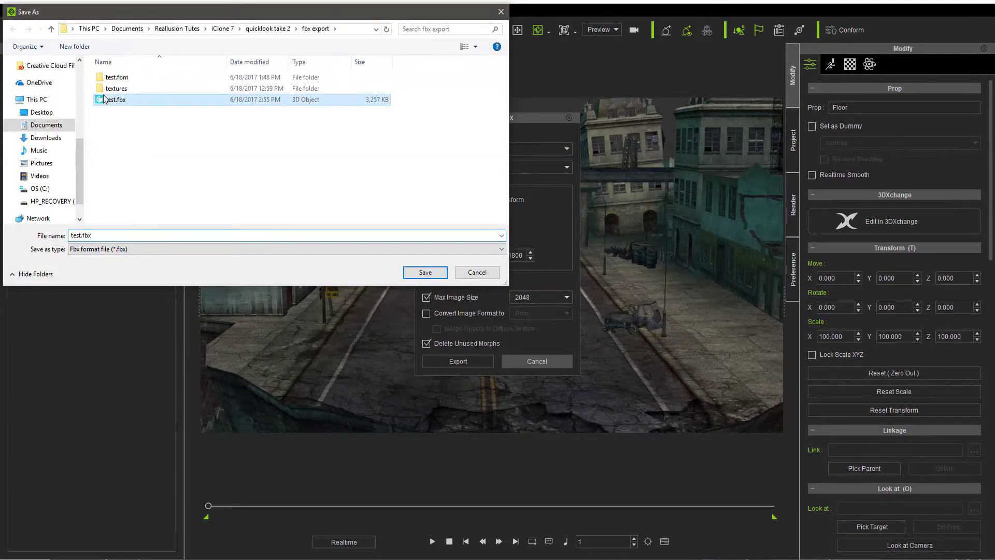
click(415, 270)
click(521, 282)
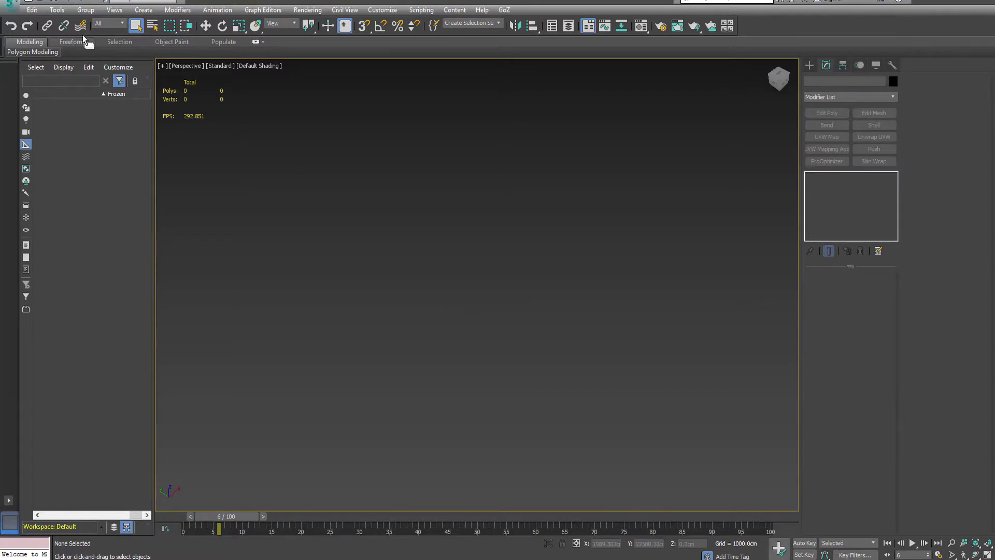
Import test.fbx into 3ds Max with default FBX options and select the dome Sphere452
click(11, 9)
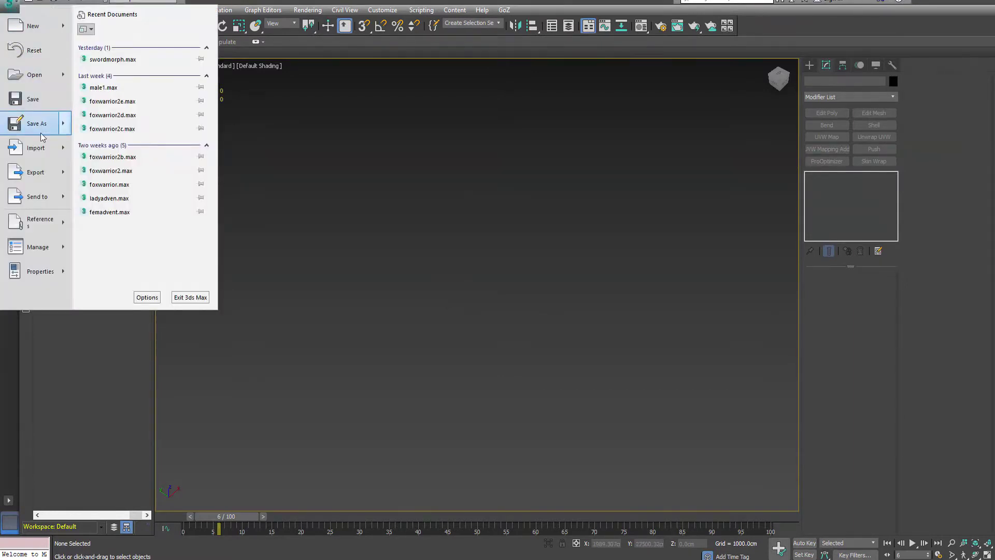
click(37, 150)
double_click(71, 78)
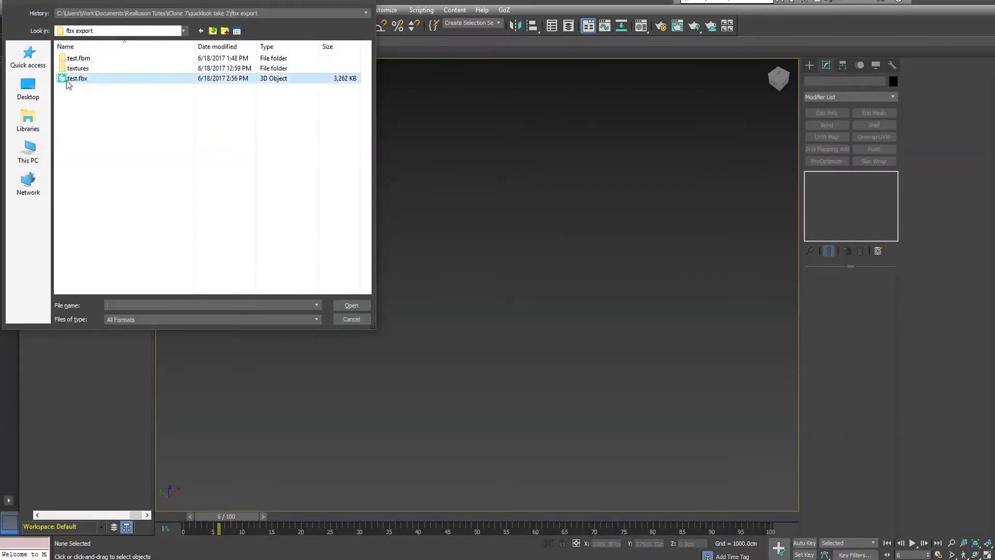
click(473, 381)
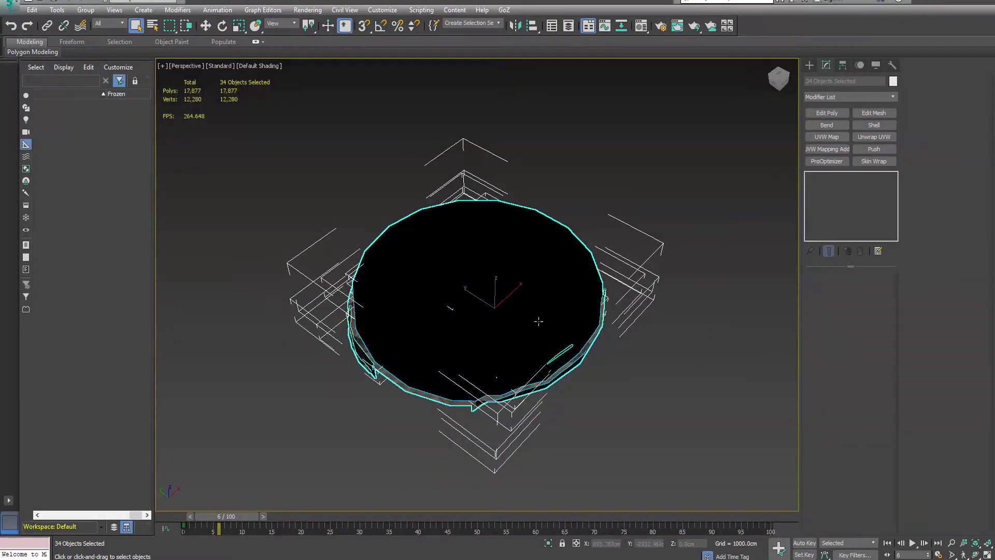
click(539, 321)
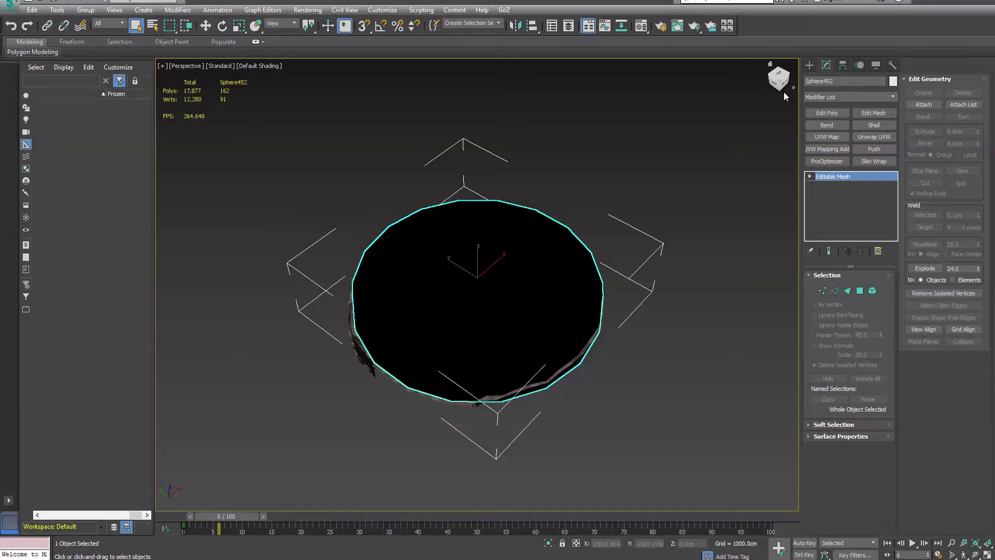
Delete the dark dome, then orbit, pan and zoom to a near top-down view of the textured city
drag(784, 91, 693, 298)
click(692, 298)
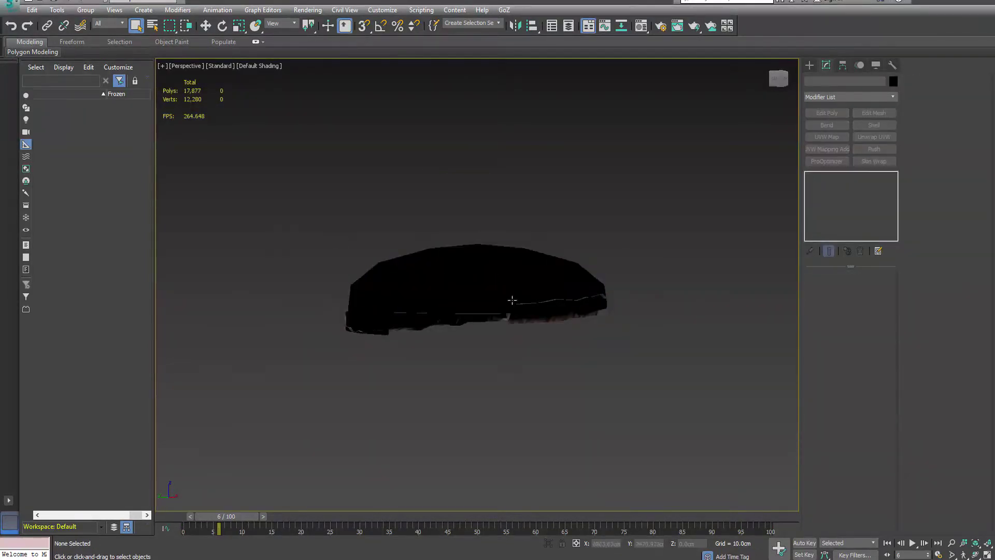
click(512, 300)
key(Delete)
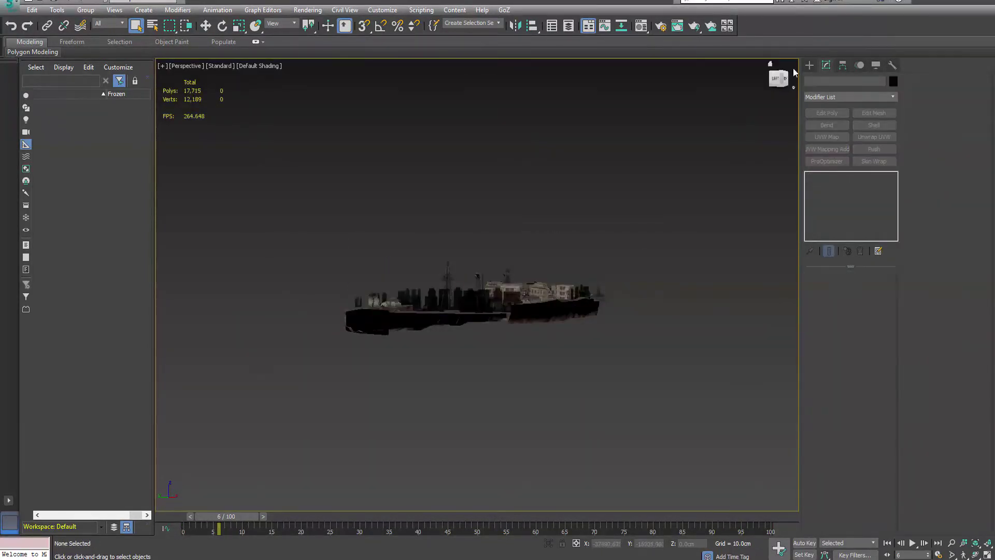
drag(780, 79, 755, 124)
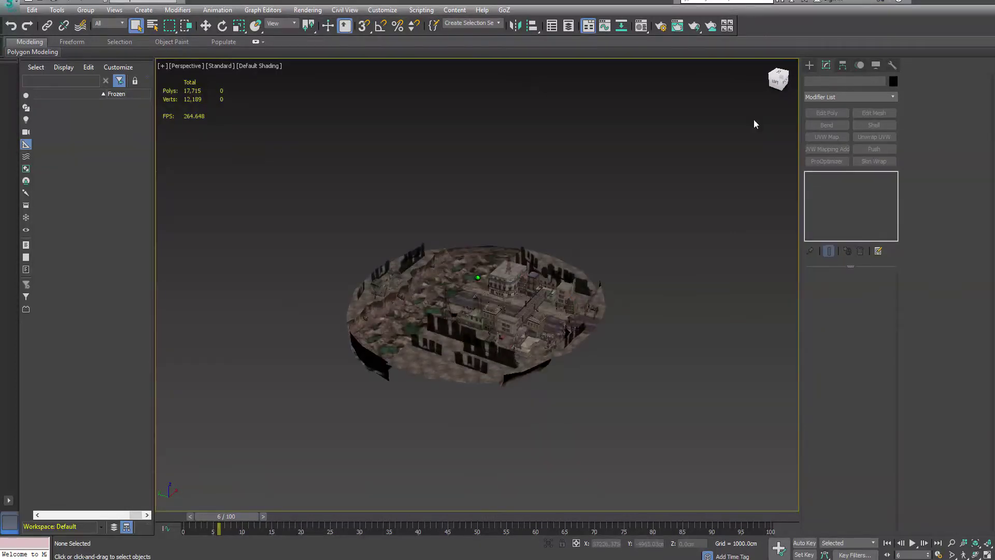
scroll(649, 267, up, 10)
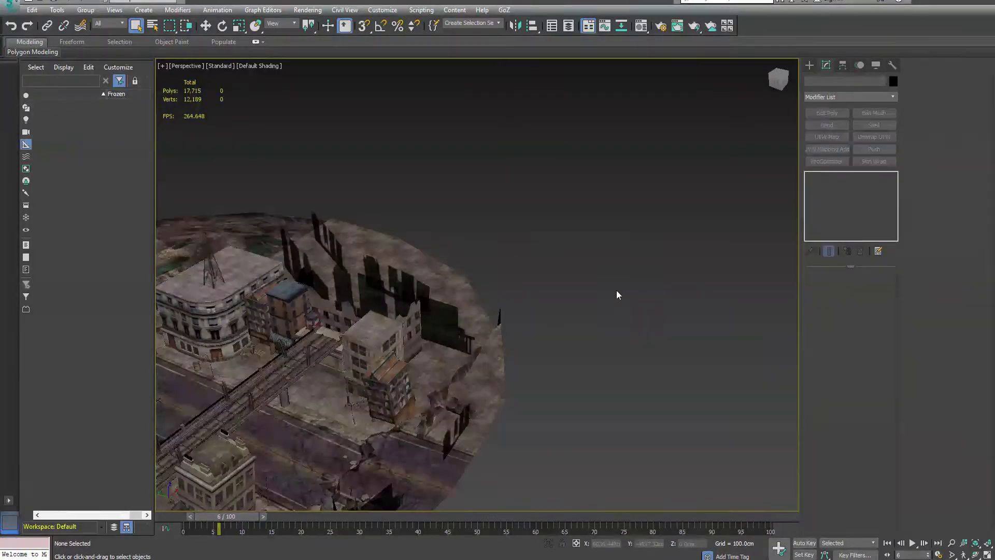
middle_drag(617, 295, 711, 227)
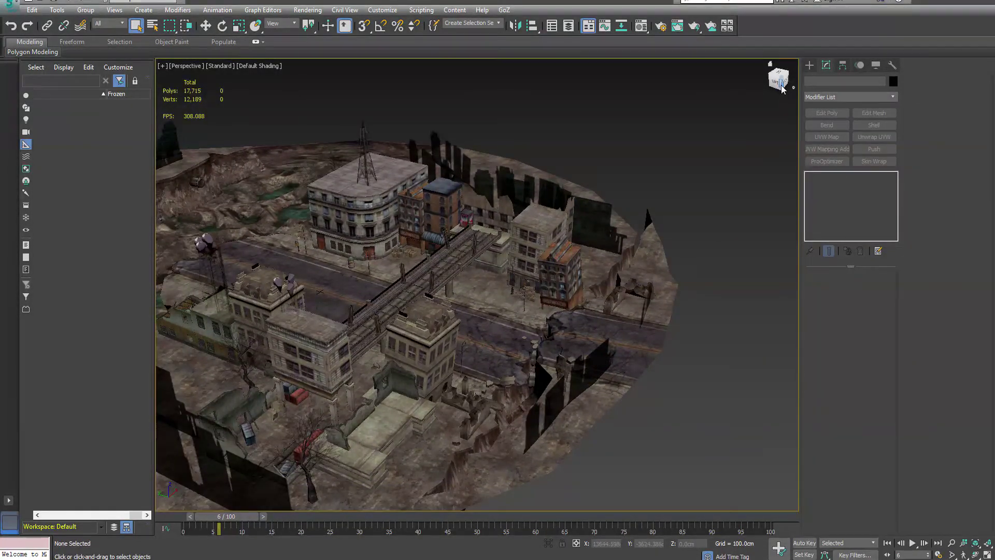
drag(779, 79, 739, 108)
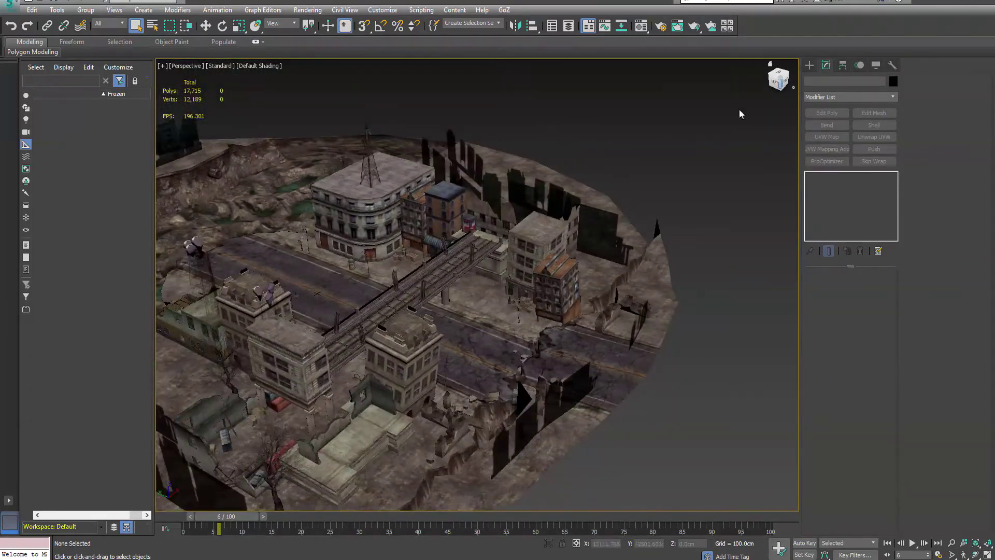
alt+middle_drag(639, 142, 733, 144)
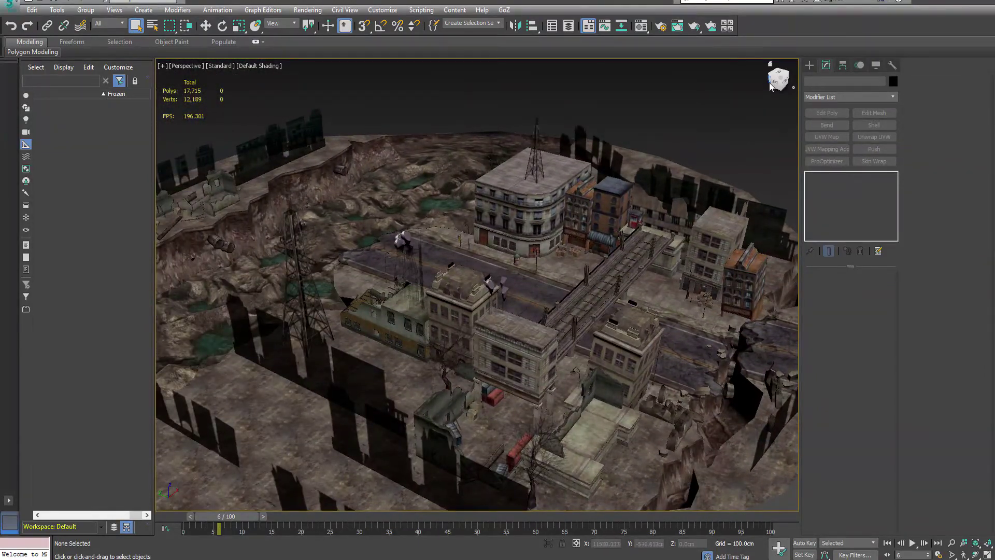
drag(771, 87, 754, 106)
alt+middle_drag(752, 109, 749, 119)
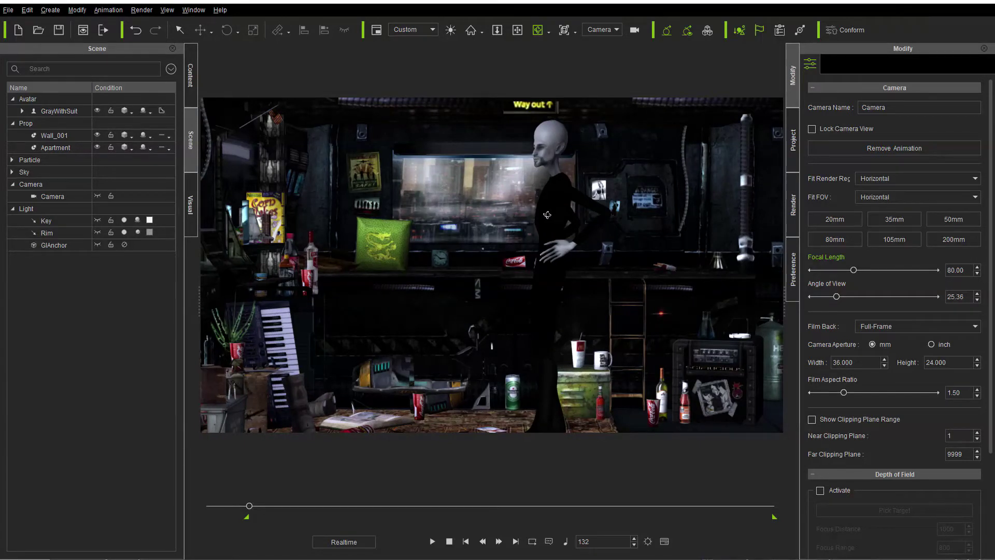
Play and stop the animation, then inspect the Apartment, camera, Rain and GrayWithSuit settings
click(431, 541)
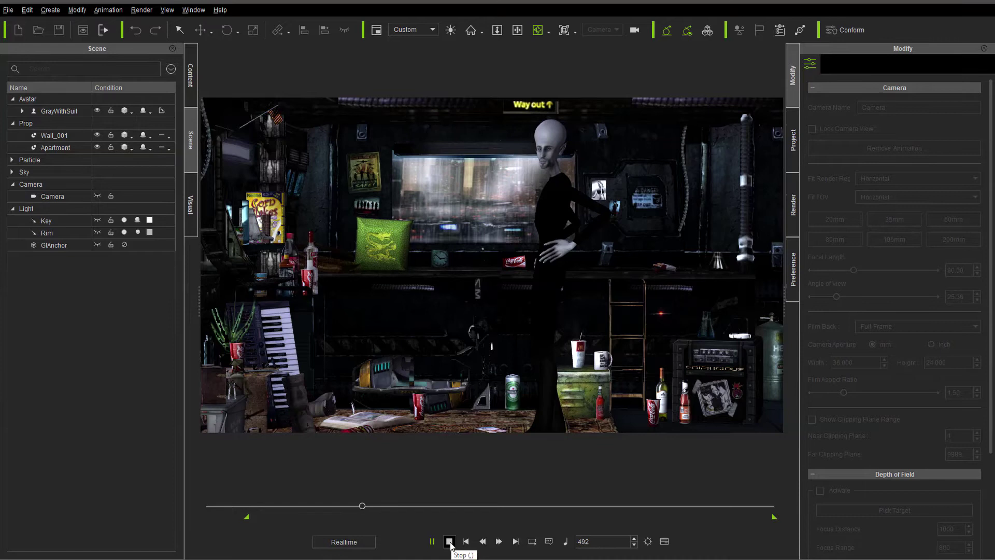
key(space)
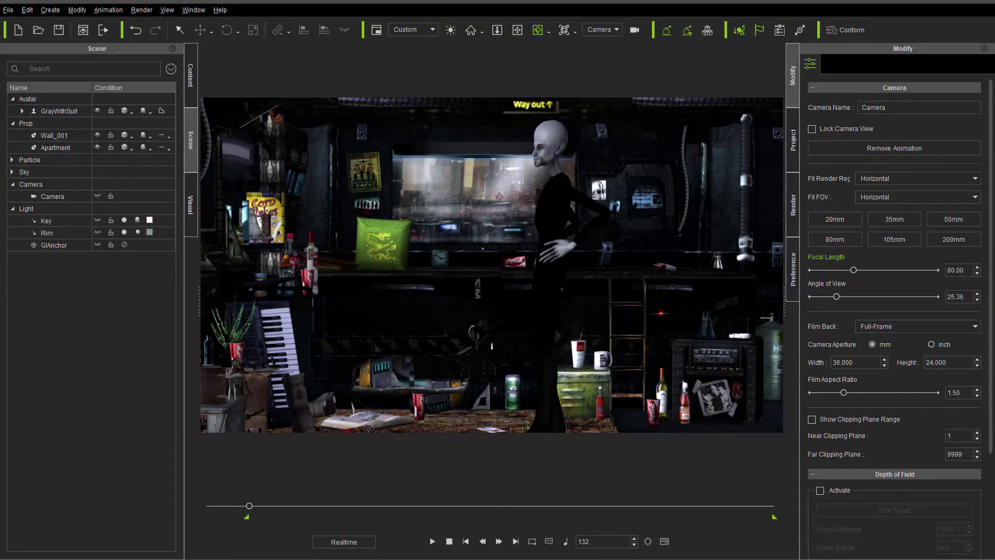
click(52, 150)
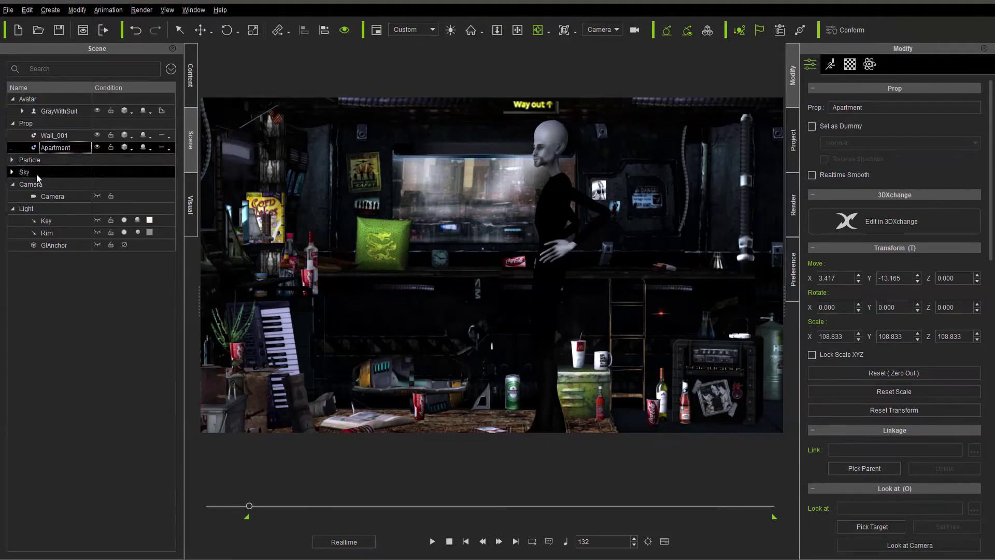
click(52, 196)
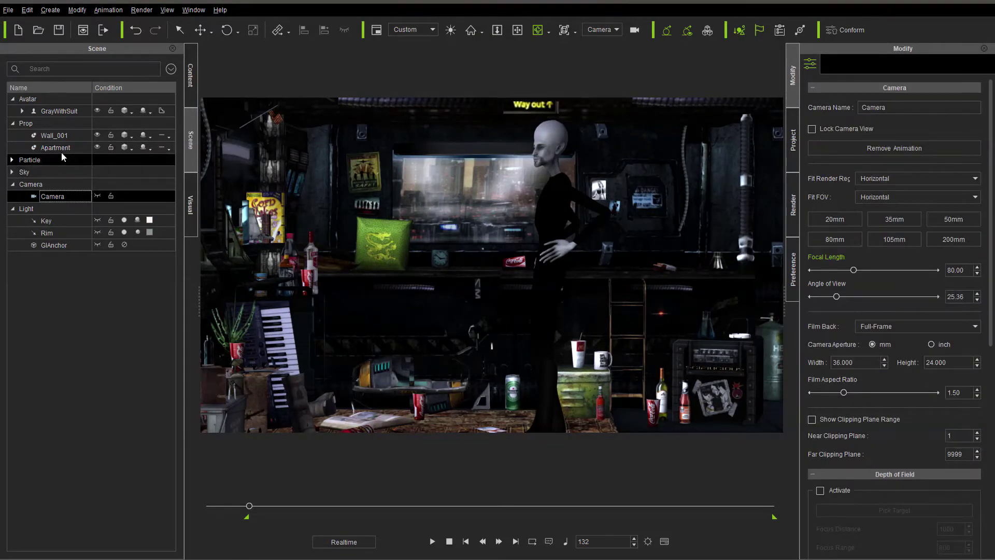
click(49, 172)
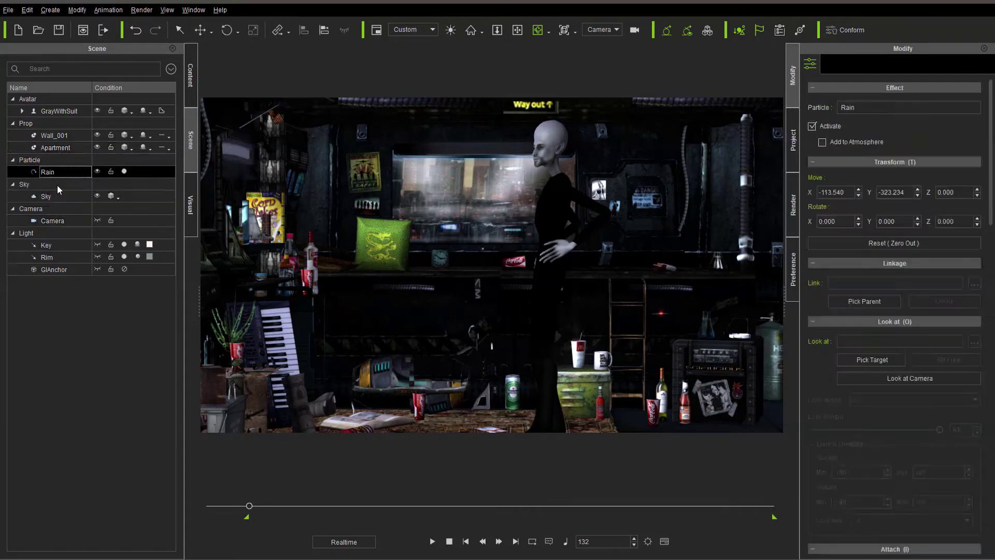
click(63, 221)
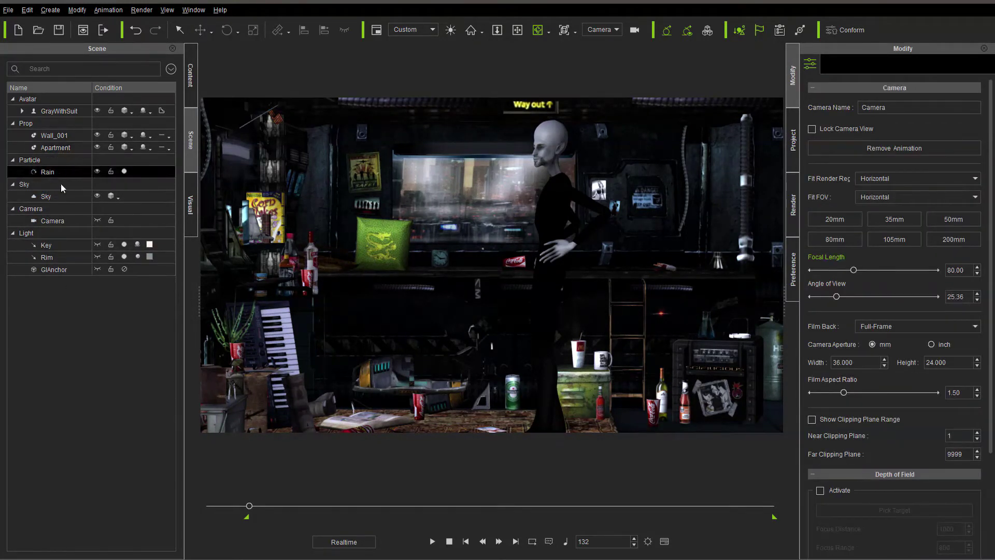
click(57, 148)
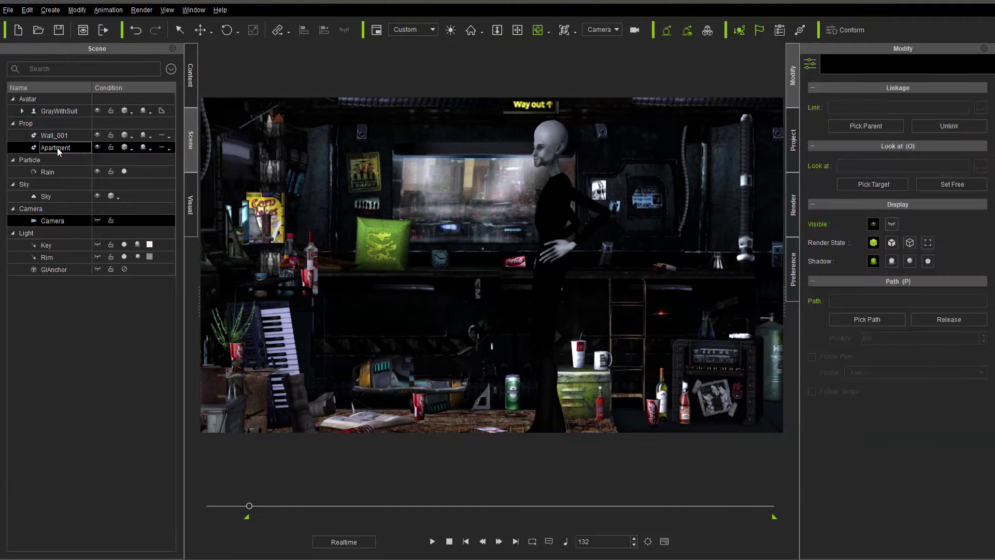
click(66, 111)
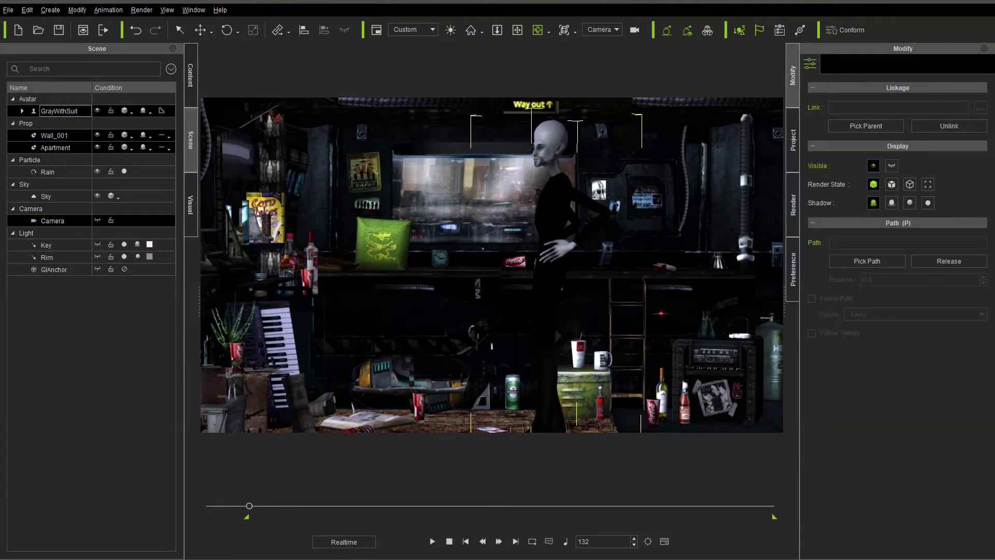
click(11, 13)
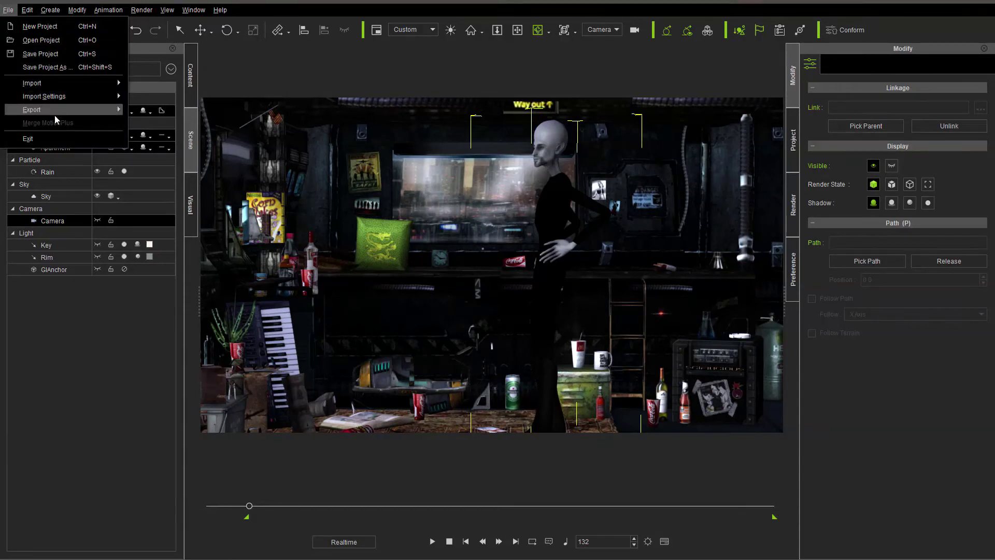
Export the apartment scene to FBX with the 3ds Max preset, replacing test.fbx
mouse_move(59, 113)
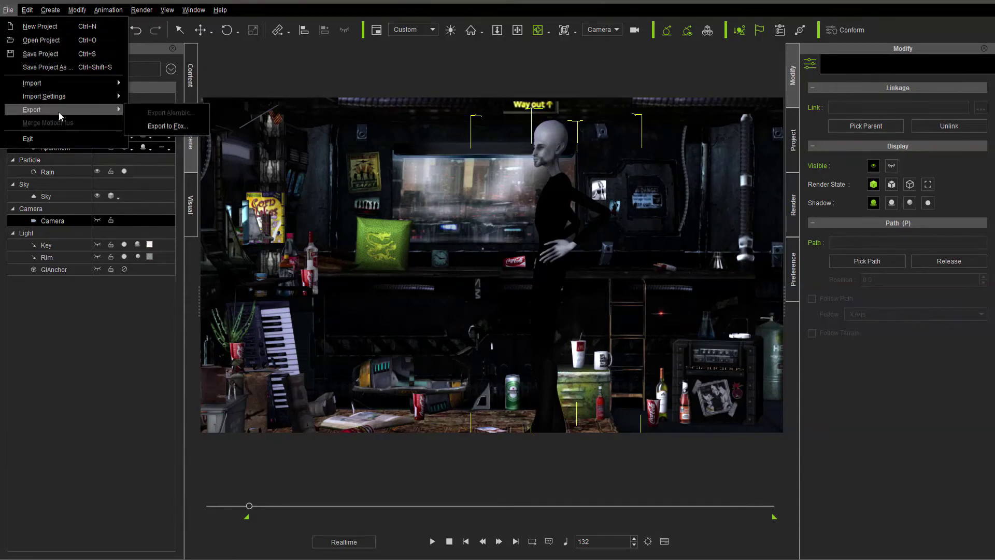
click(164, 126)
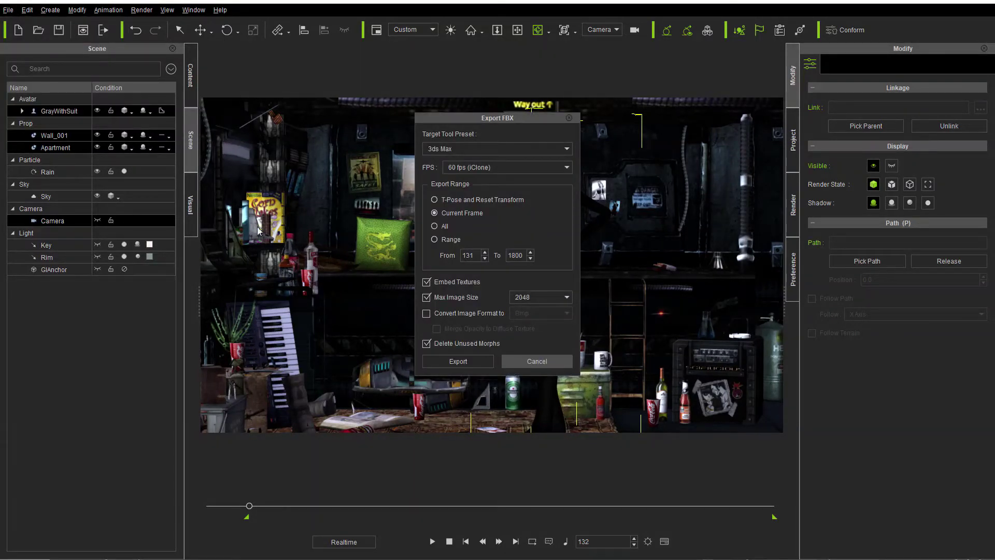
click(462, 361)
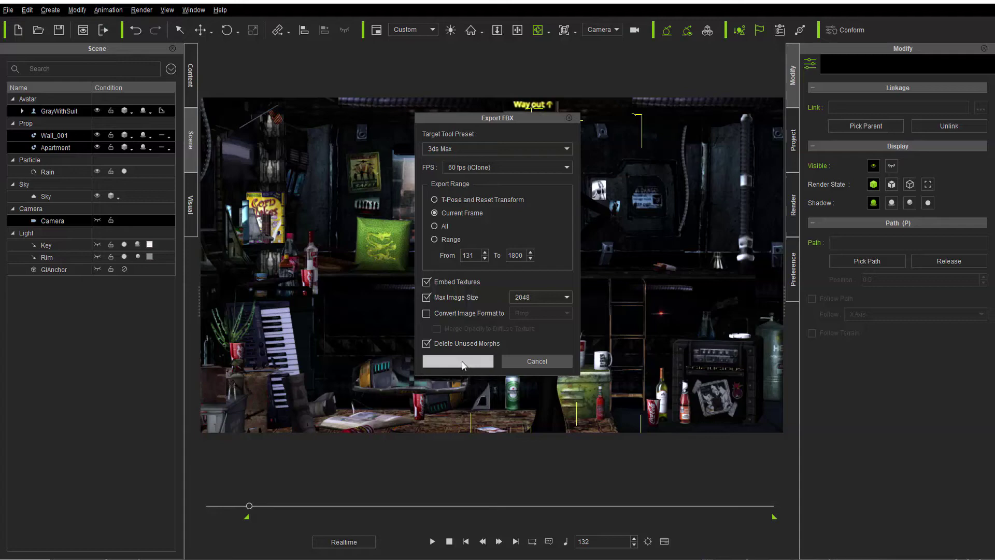
double_click(100, 100)
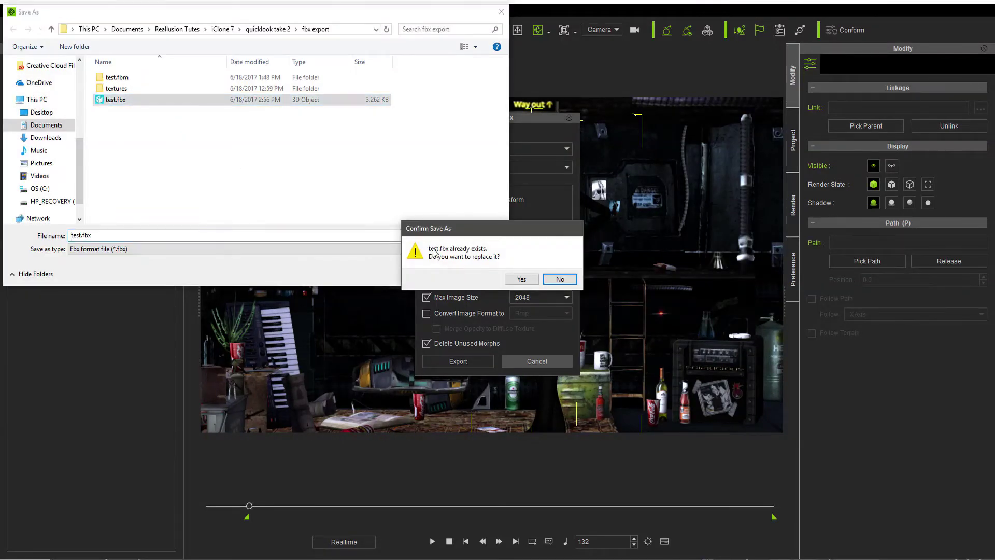
click(524, 283)
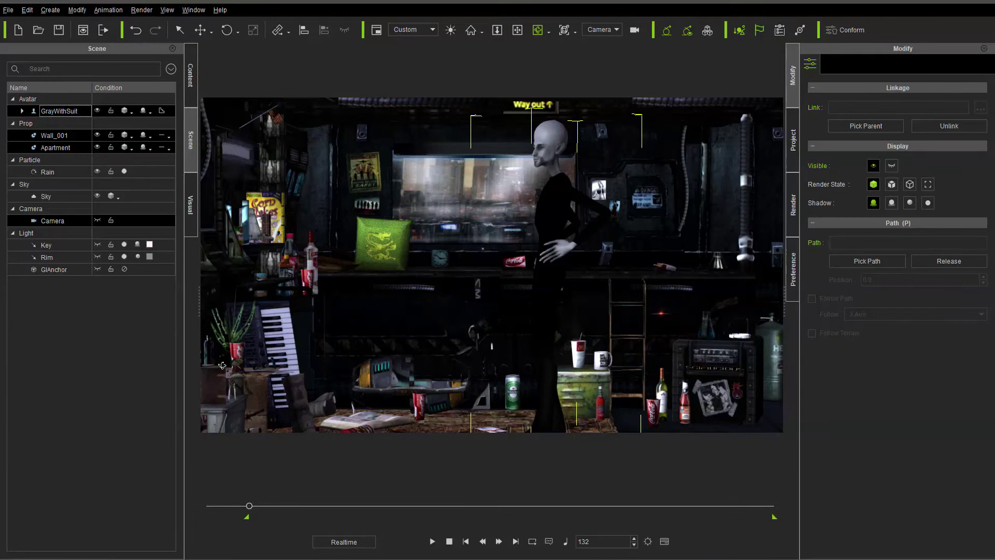
Import test.fbx from the fbx export folder into 3ds Max with default FBX settings, dismissing the warnings
key(alt+Tab)
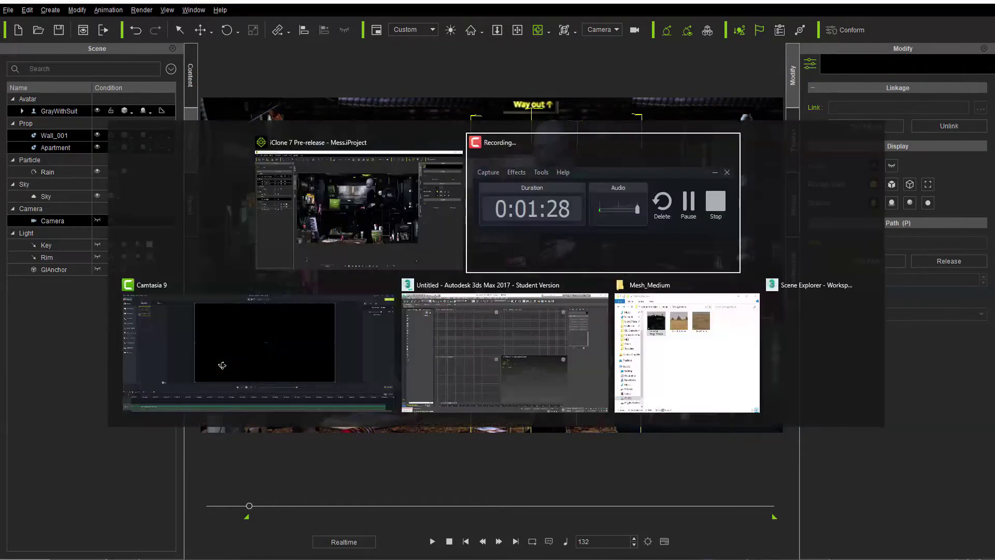
key(alt+Tab)
key(alt+Tab)
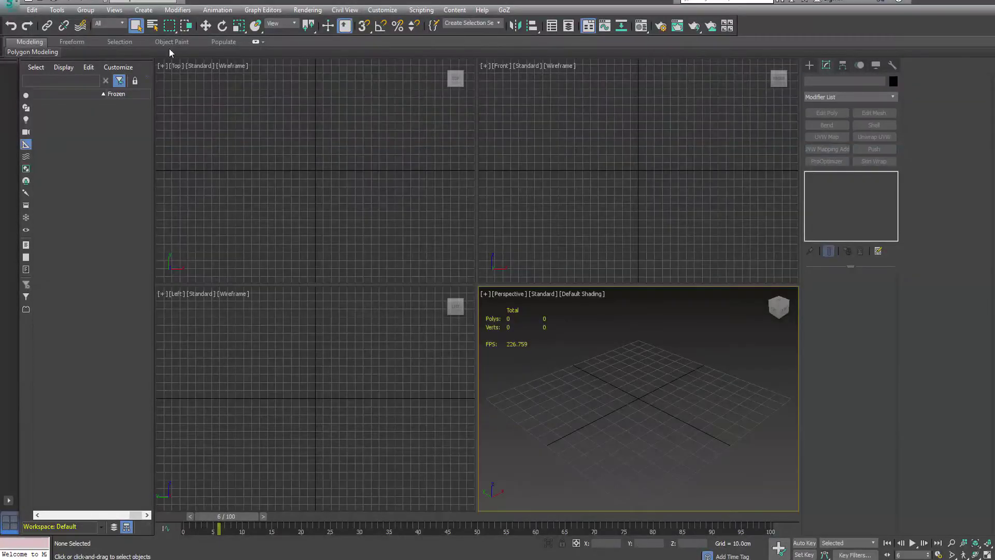
click(9, 6)
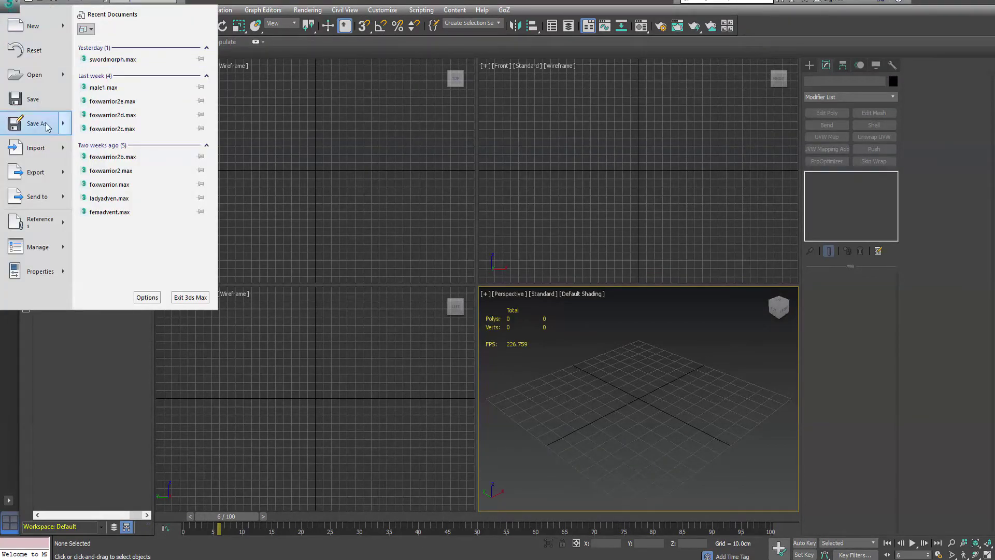
click(52, 155)
double_click(76, 79)
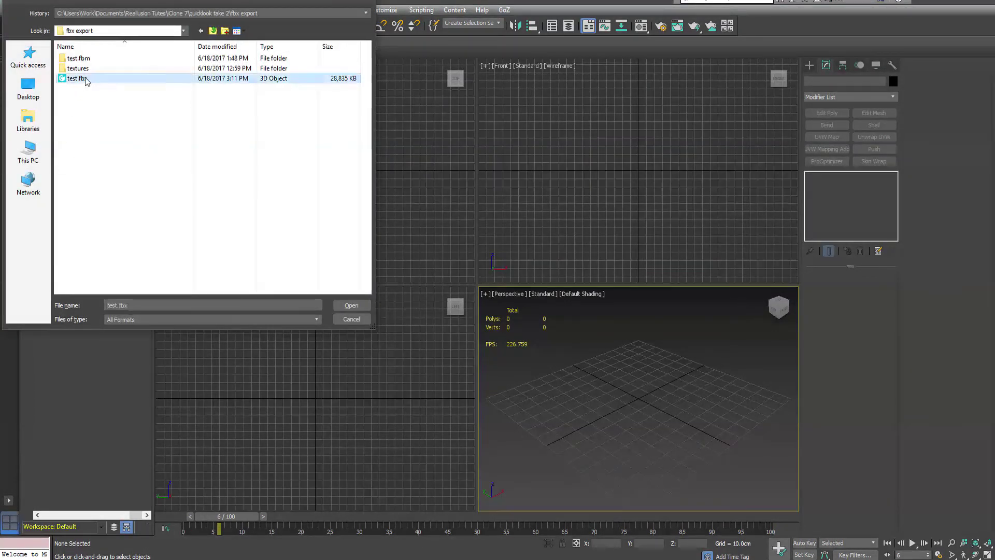
click(469, 385)
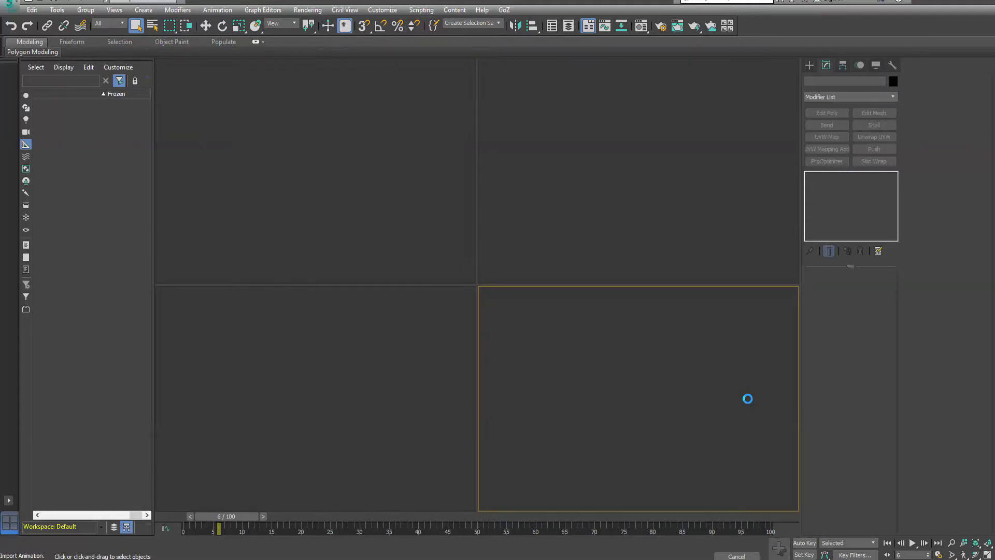
click(660, 446)
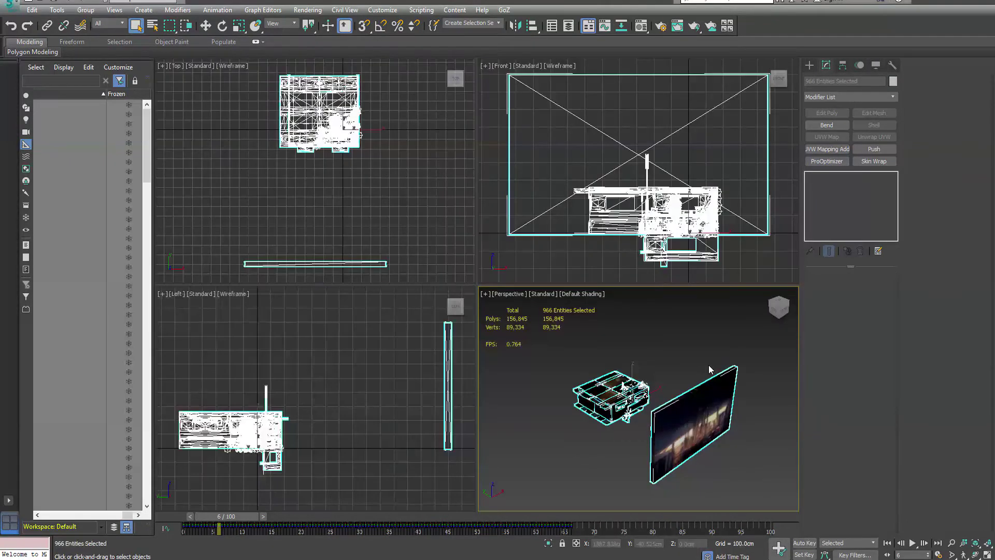
Orbit to inspect the imported apartment, delete all 966 imported objects, and return to iClone
click(777, 311)
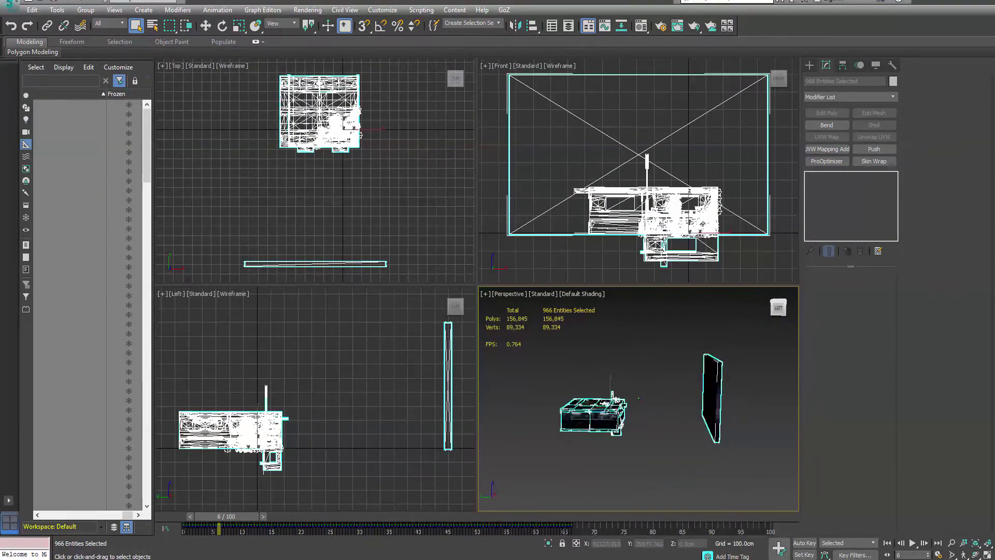
alt+middle_drag(638, 398, 570, 379)
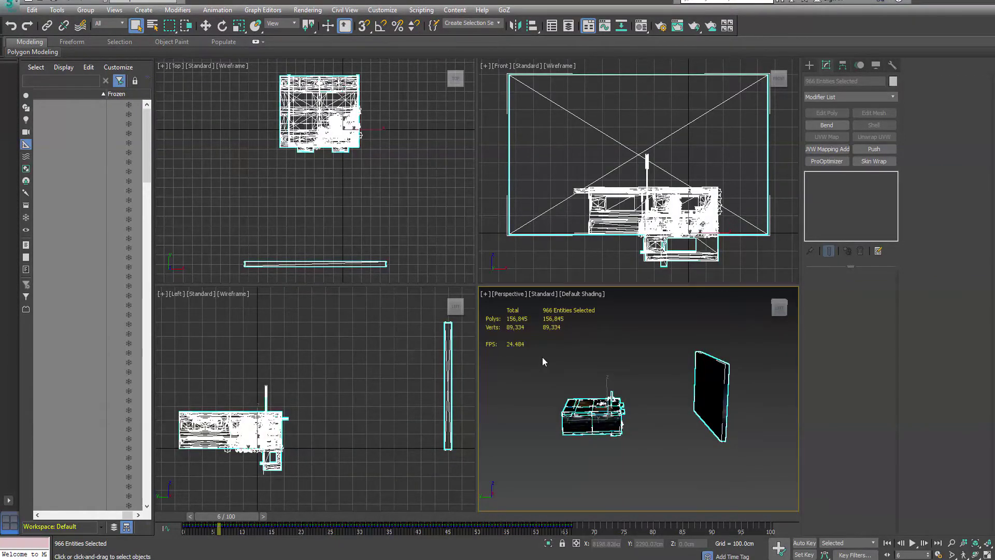
key(Delete)
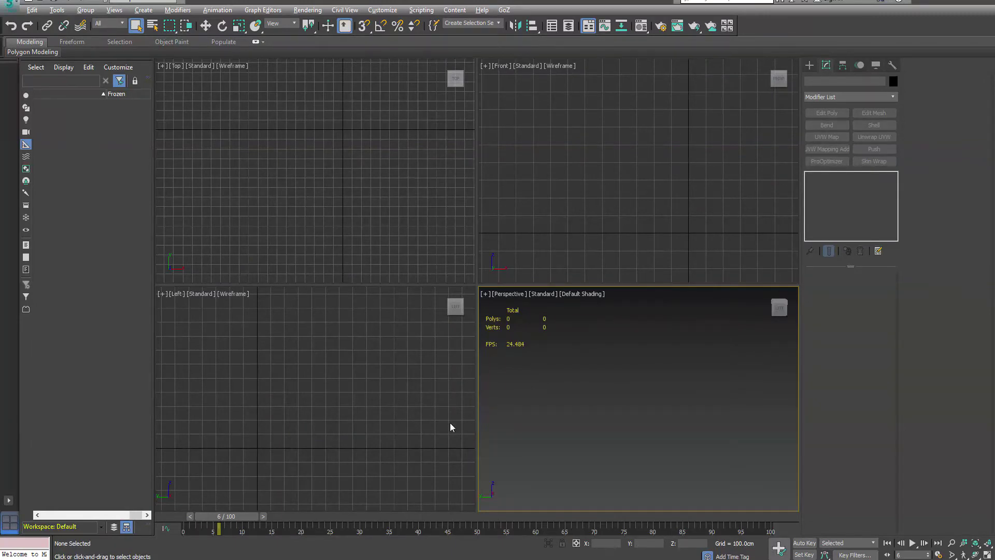
key(alt+Tab)
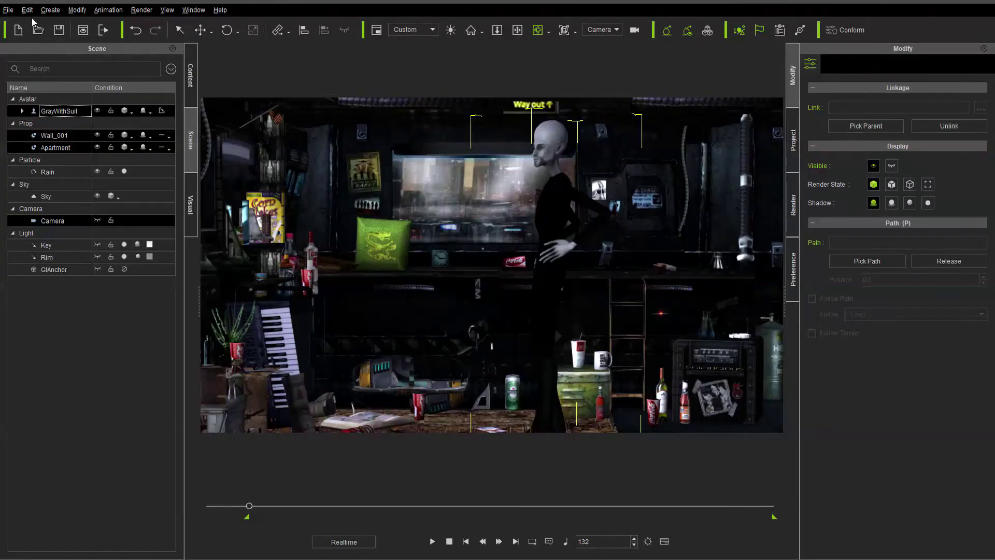
Export the scene to FBX with the Export Range set to All frames
click(7, 10)
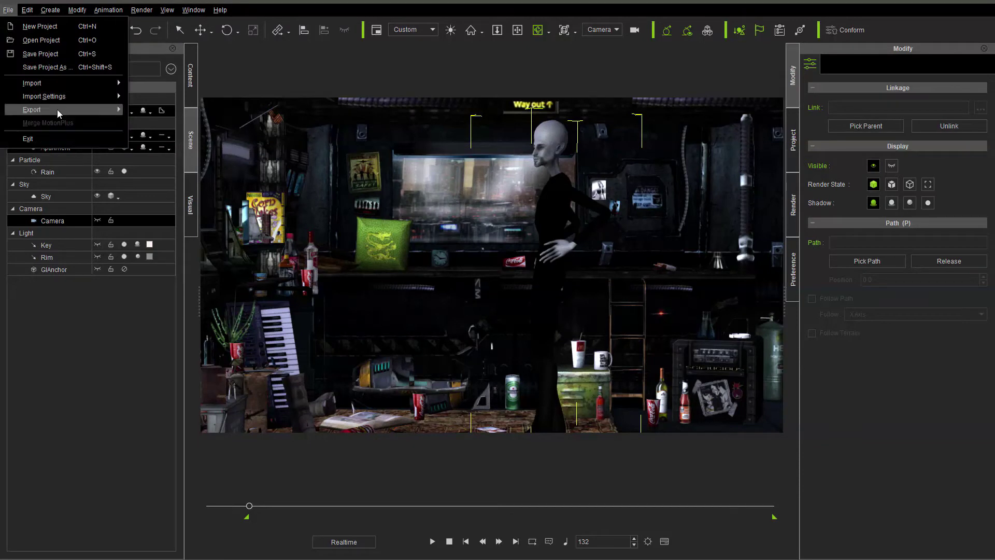
mouse_move(57, 109)
click(156, 126)
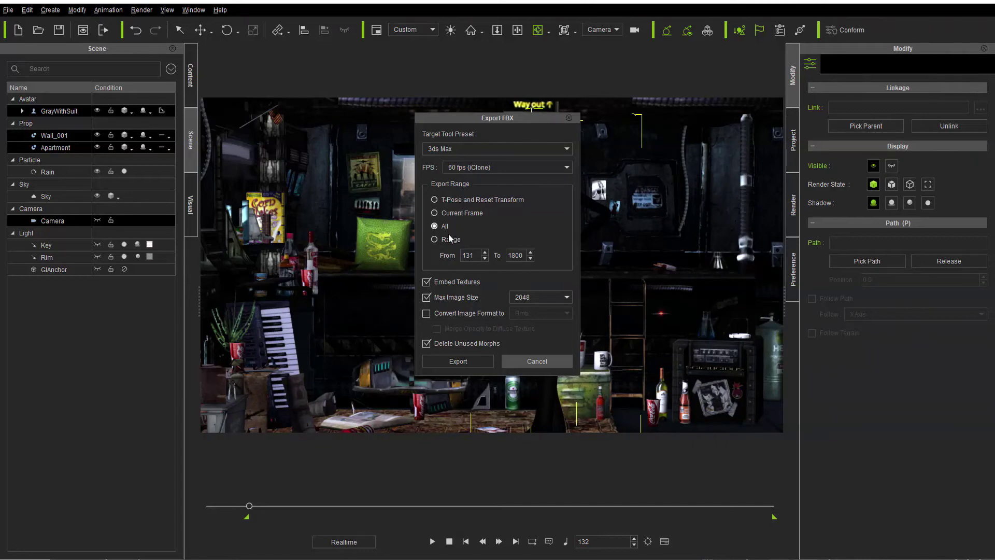
click(463, 363)
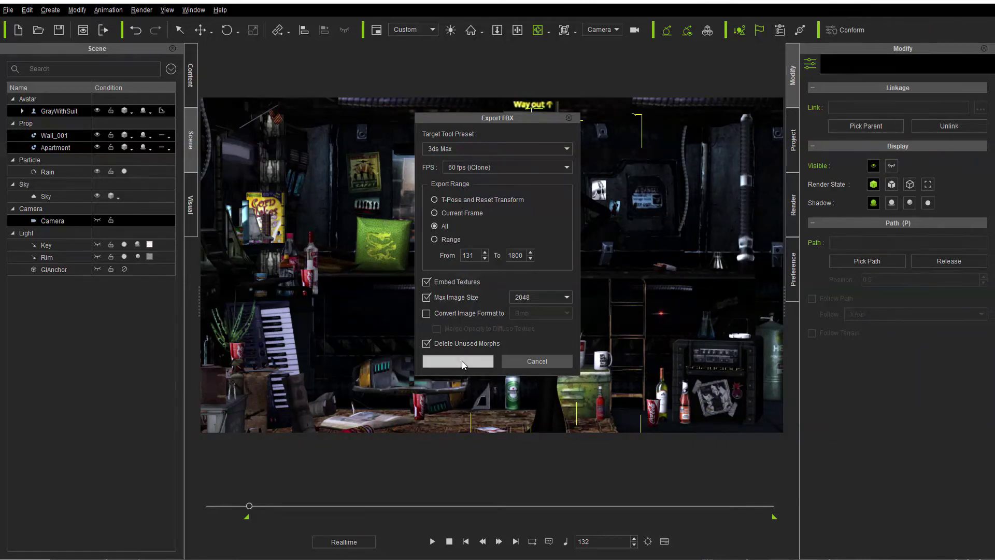
Save the full-animation export over the existing test.fbx, confirming the replacement
click(116, 100)
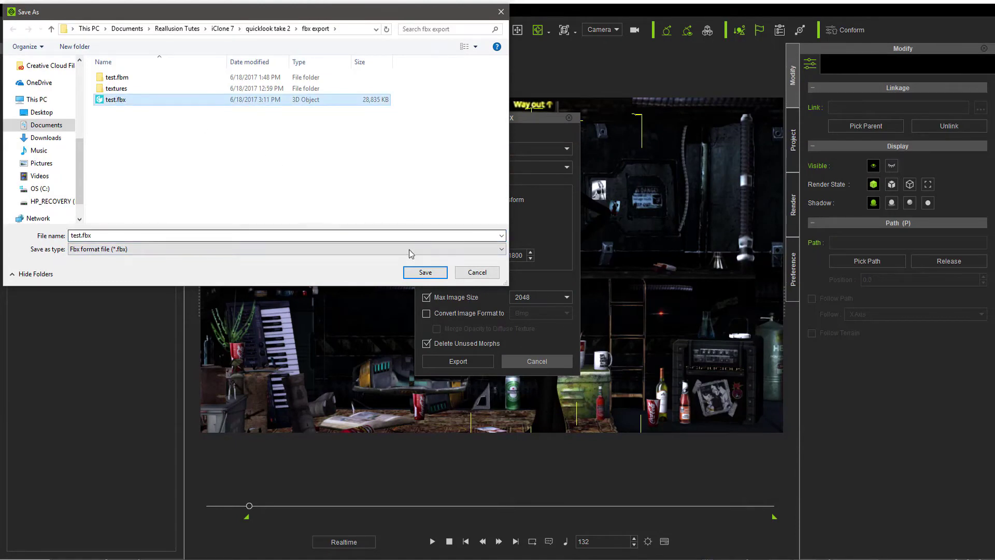
click(425, 272)
click(524, 279)
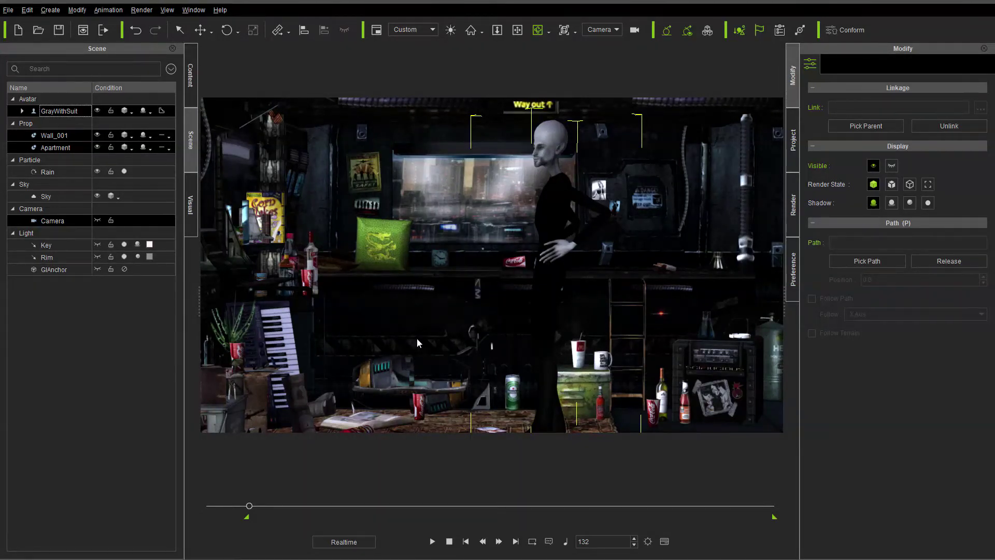
Import the full-animation test.fbx into the empty 3ds Max scene, accepting the FBX import settings
key(alt+Tab)
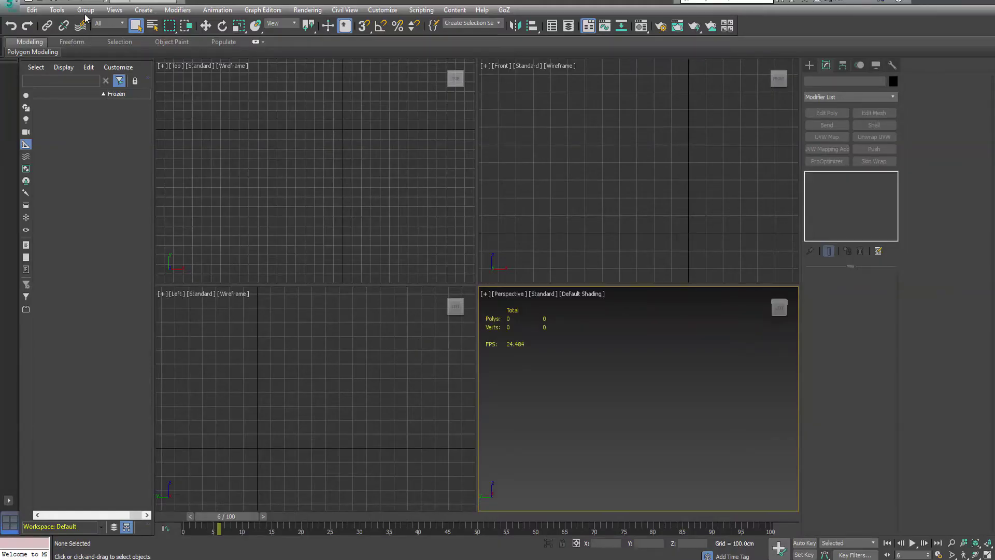
click(9, 7)
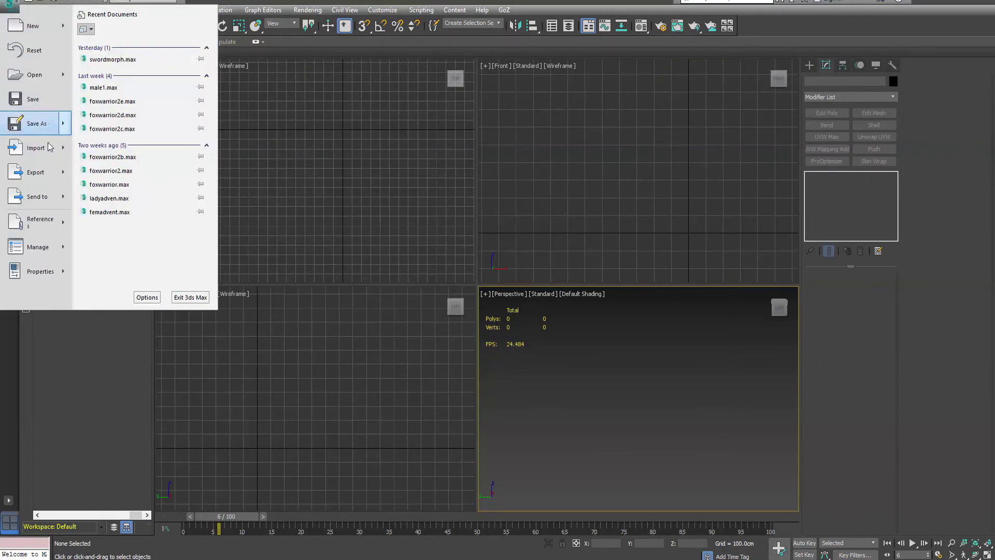
mouse_move(48, 151)
click(46, 158)
double_click(68, 78)
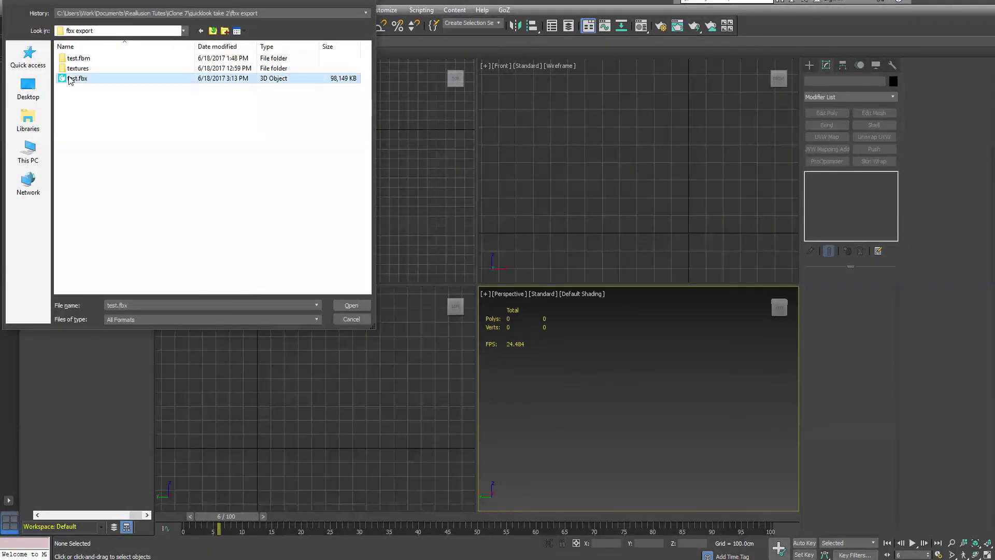
click(477, 384)
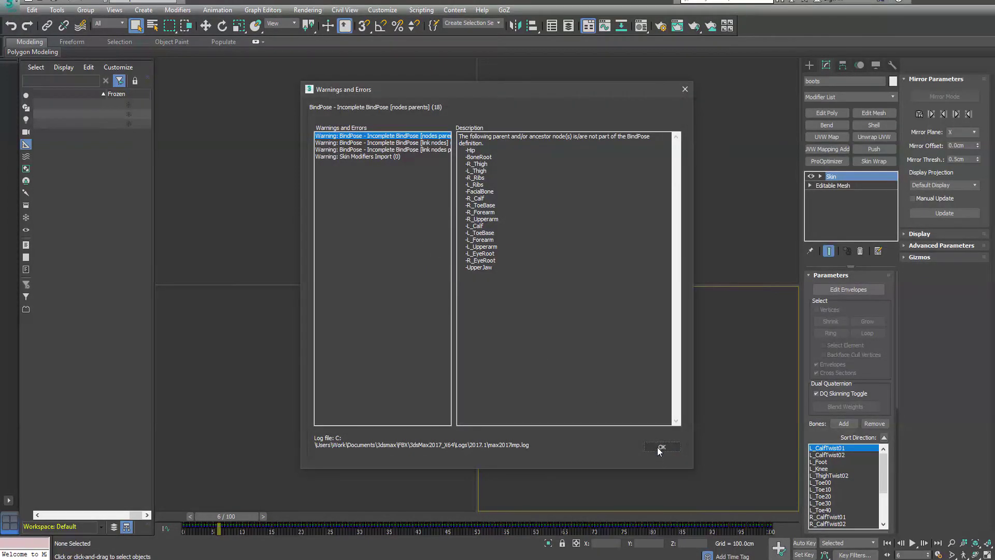
Dismiss the import warnings and collapse the Apartment and GrayWithSuit hierarchies in Scene Explorer
click(661, 447)
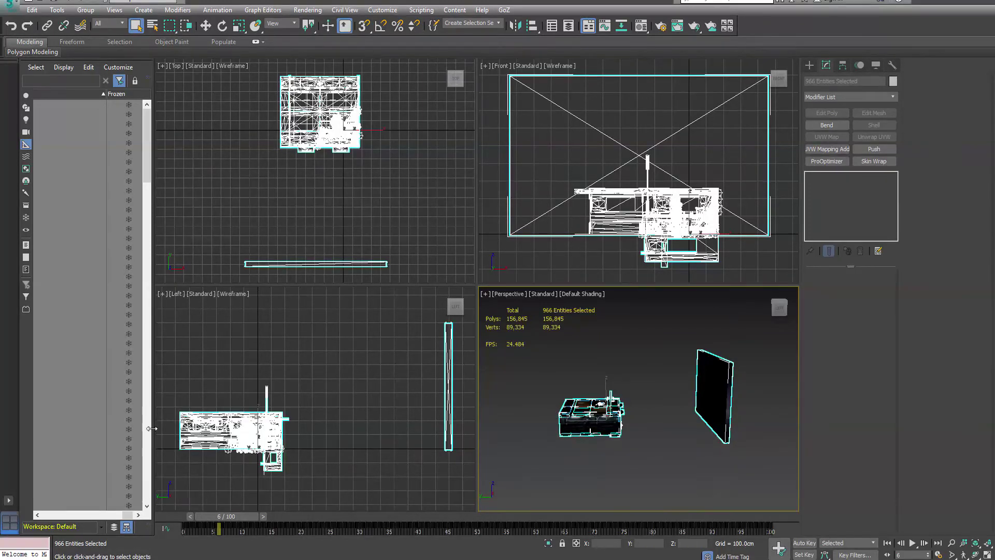
drag(131, 514, 31, 513)
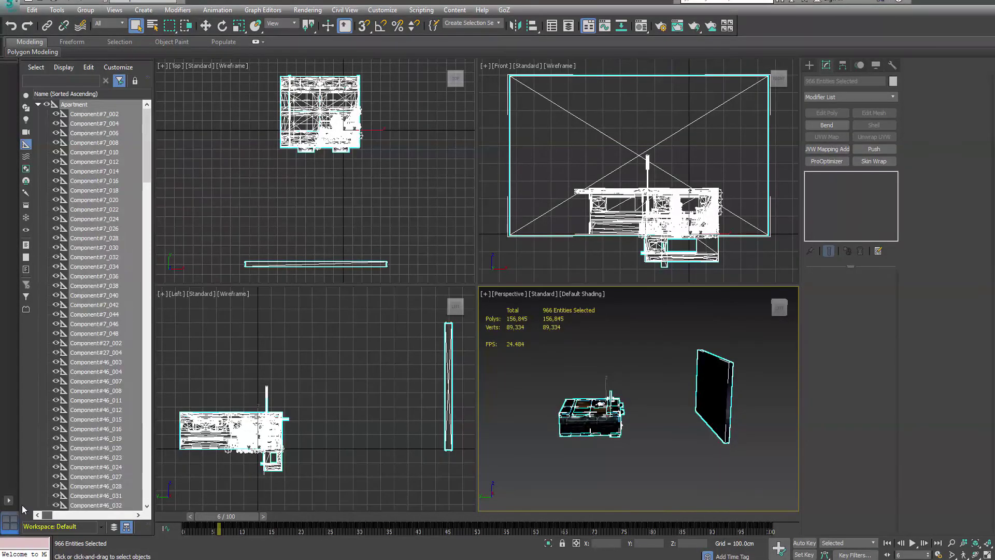
click(38, 104)
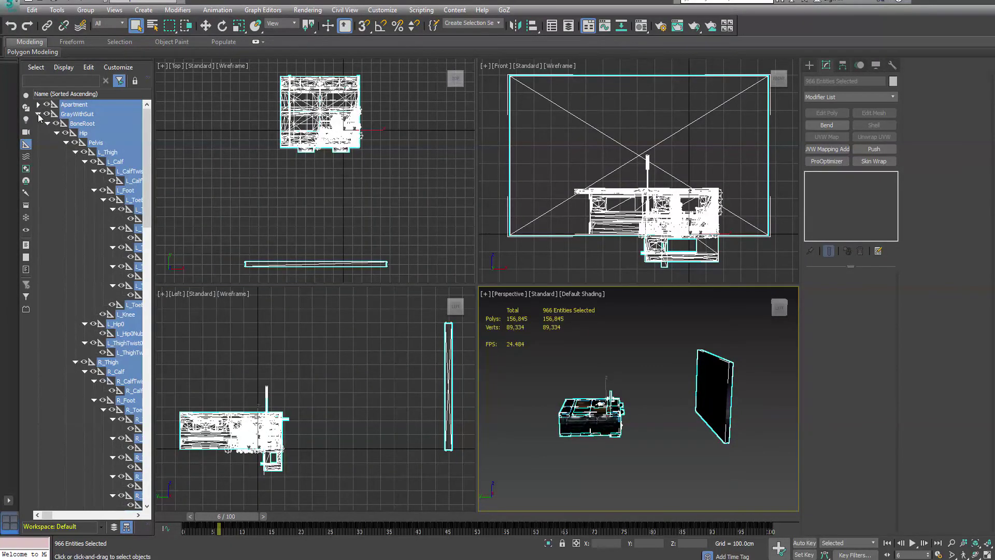
click(38, 114)
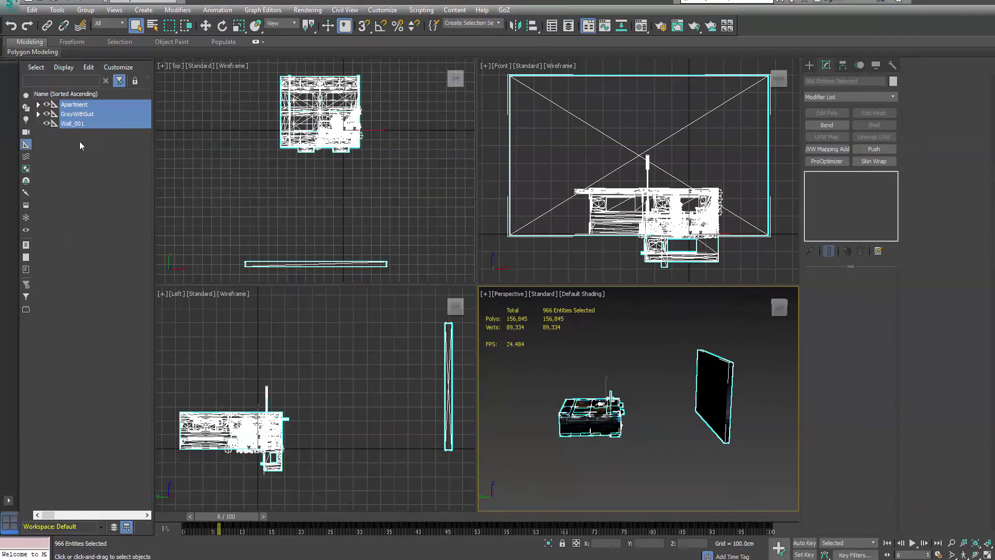
Select only GrayWithSuit and zoom extents all views on it
click(187, 159)
click(78, 114)
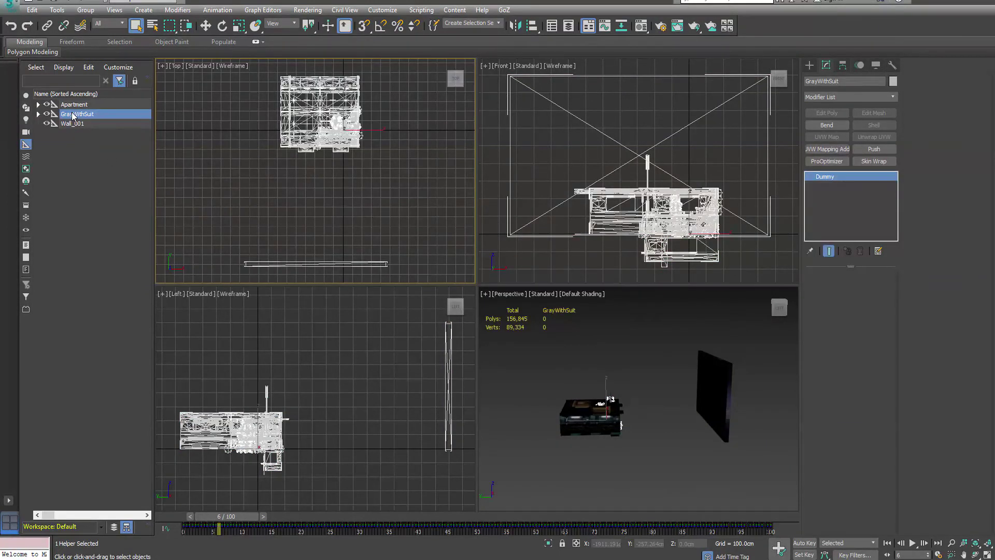
click(986, 545)
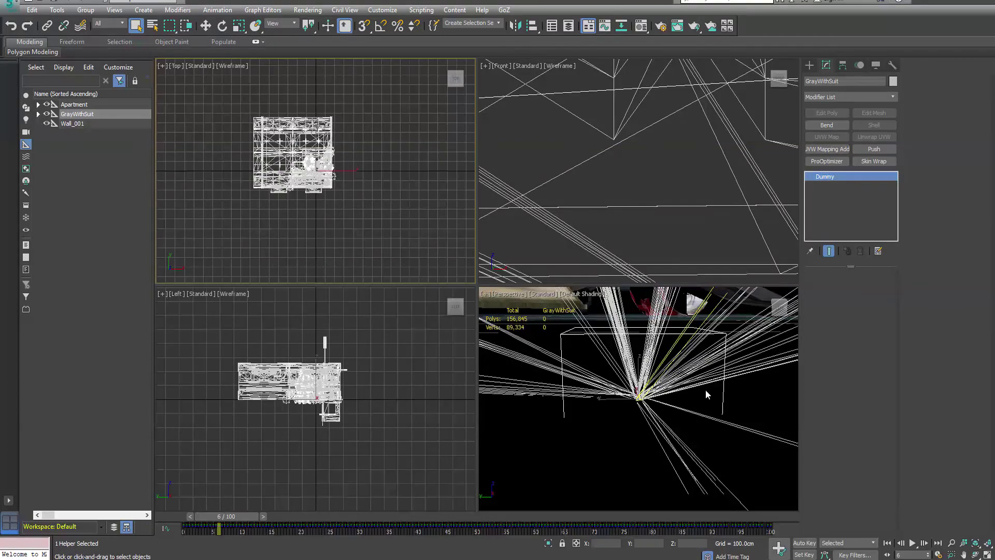
Orbit and zoom the perspective view to frame the character standing in the apartment's bar area
scroll(705, 390, up, 3)
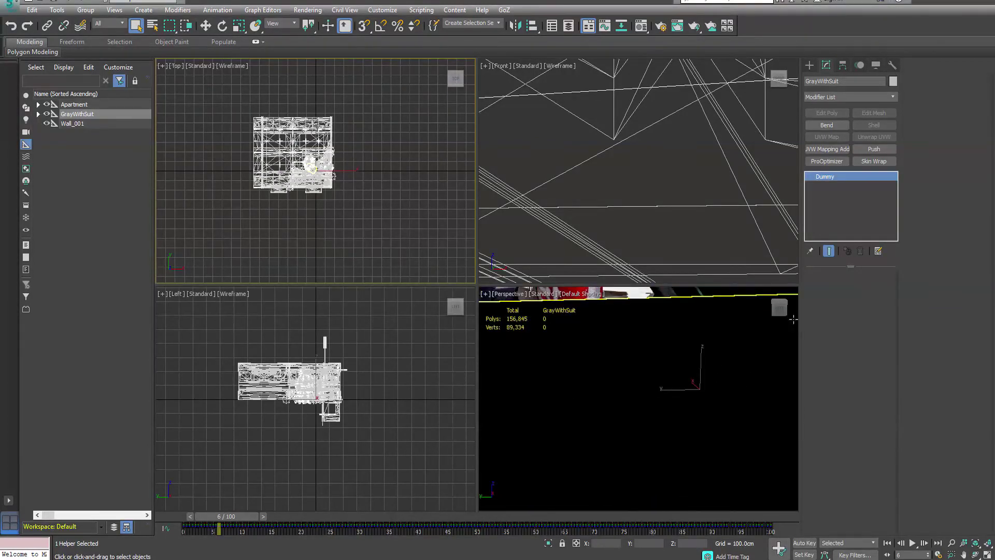
alt+middle_drag(793, 320, 654, 381)
key(z)
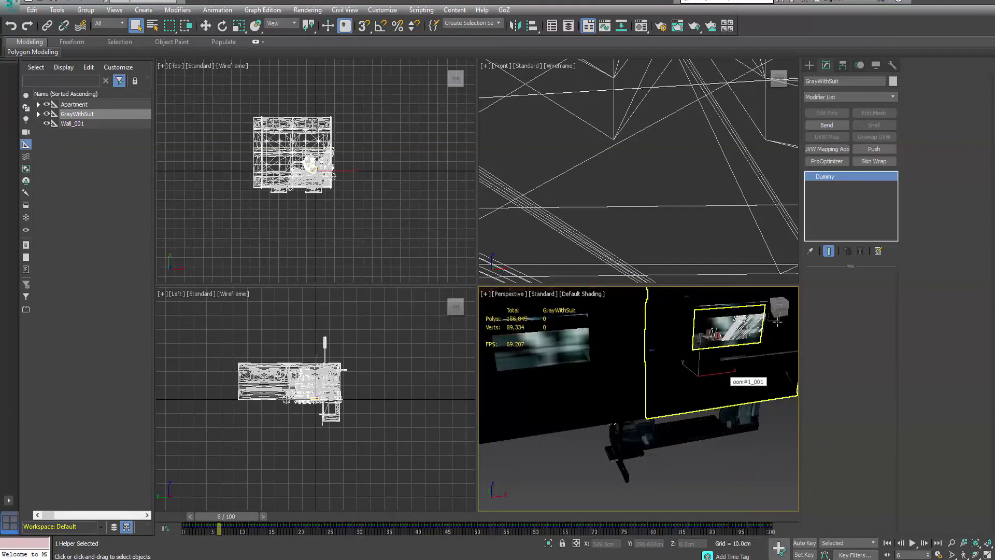
drag(779, 315, 733, 355)
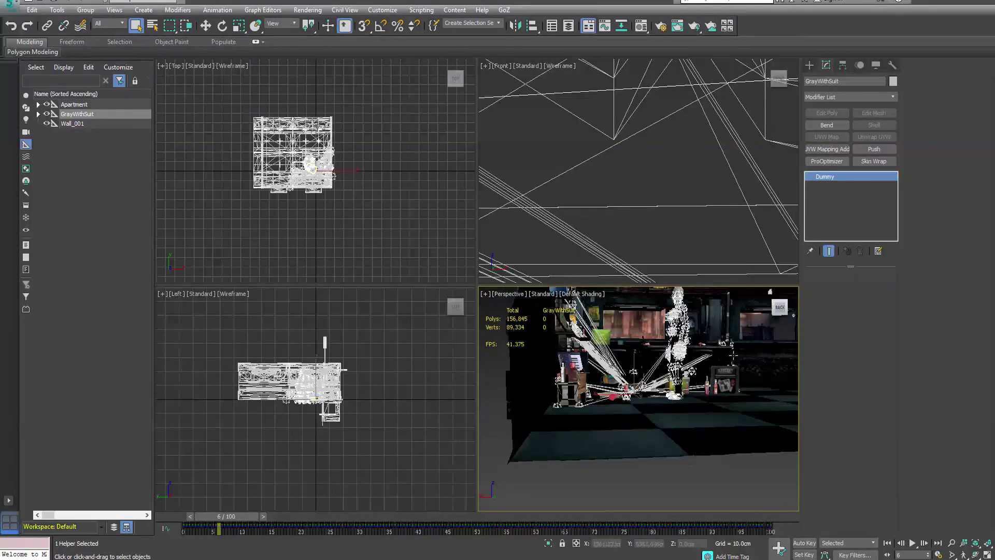
scroll(731, 356, up, 5)
scroll(728, 356, down, 5)
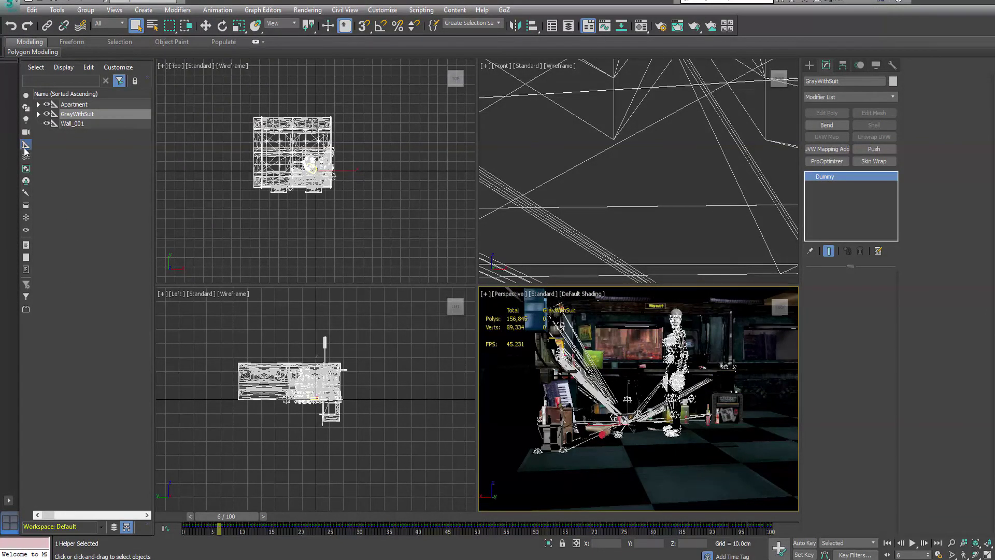
Delete the Apartment, GrayWithSuit and Wall_001 root helpers, keeping their child objects
click(80, 106)
shift+click(79, 123)
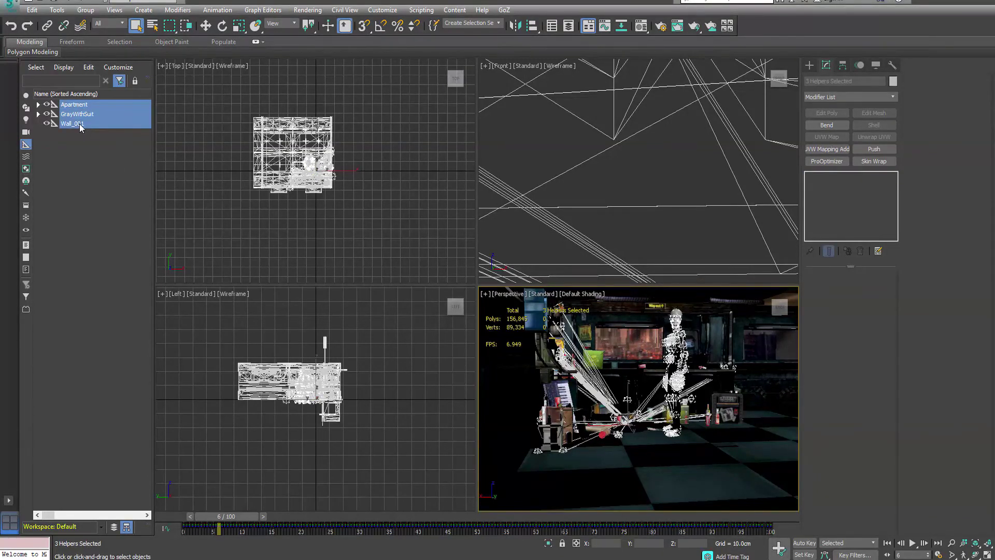
key(Delete)
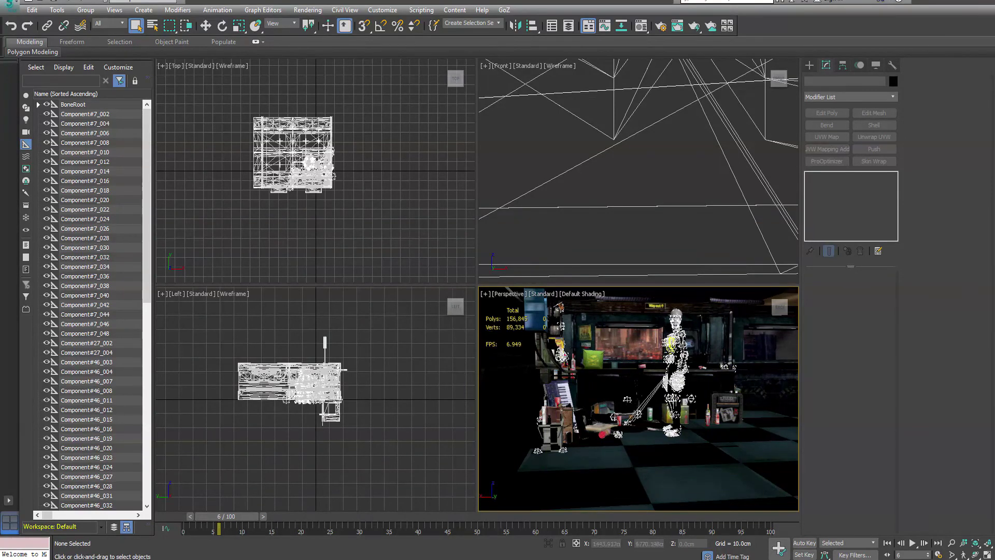
Scrub the time slider to check the character's imported animation, ending at frame 20
scroll(674, 353, up, 3)
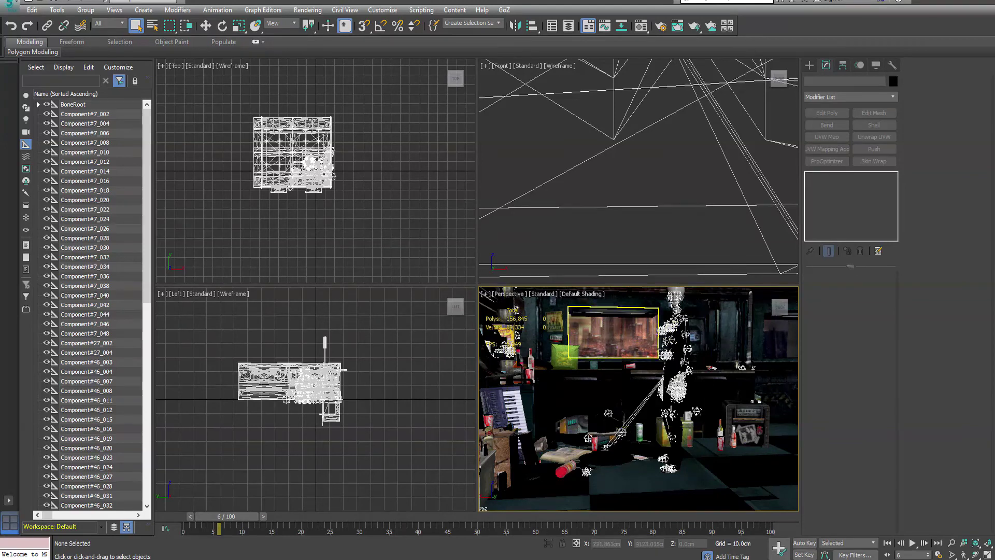
drag(233, 518, 295, 518)
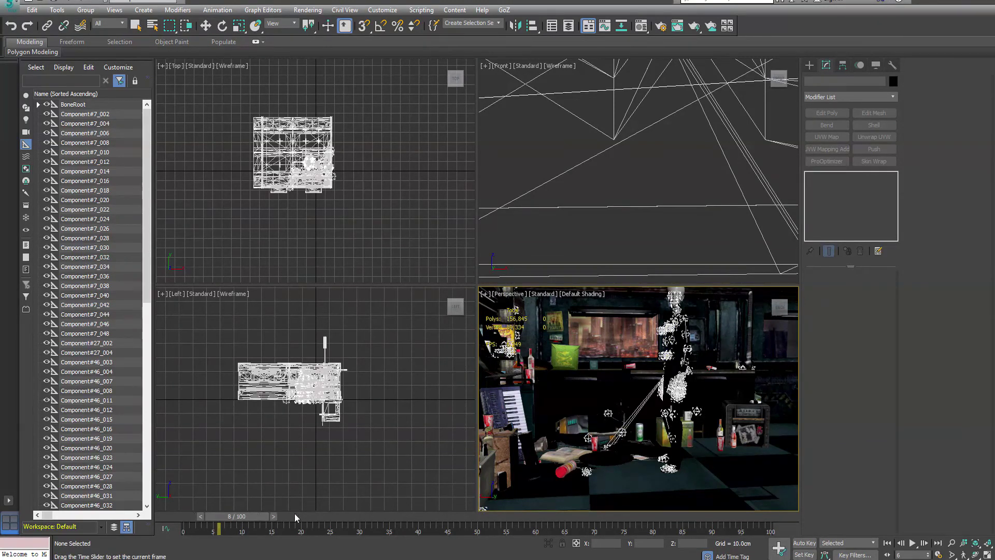
click(390, 524)
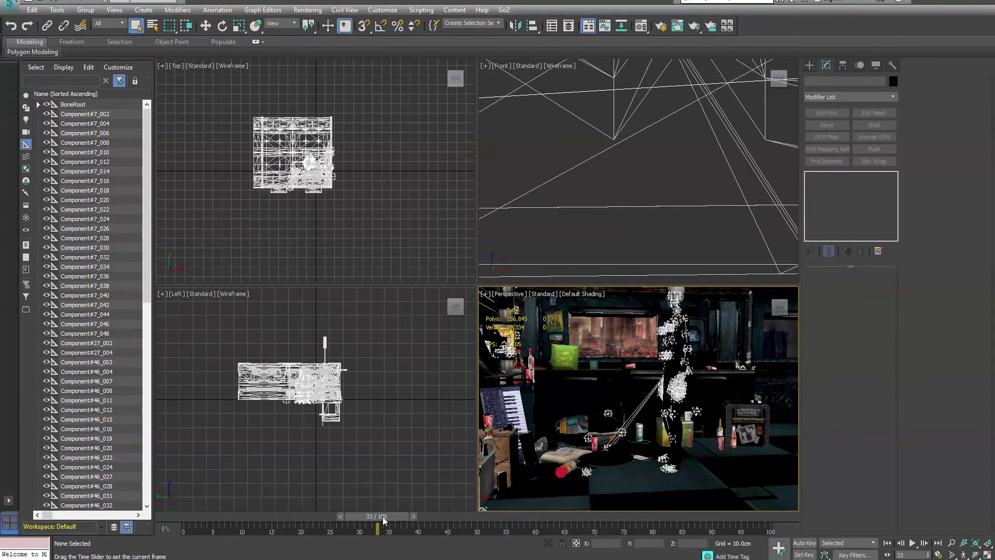
drag(390, 518, 301, 524)
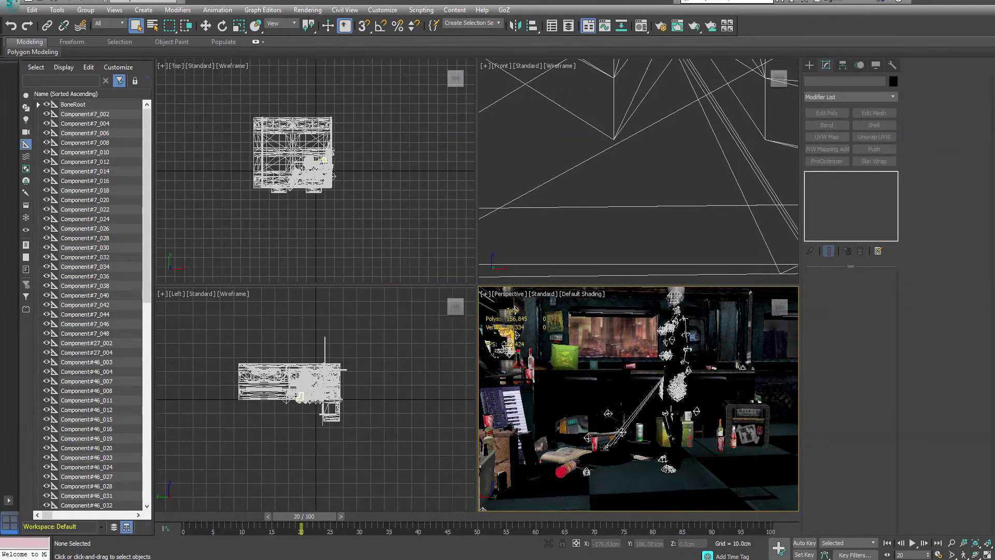
Maximize the Perspective viewport and advance the animation to frame 57
key(alt+w)
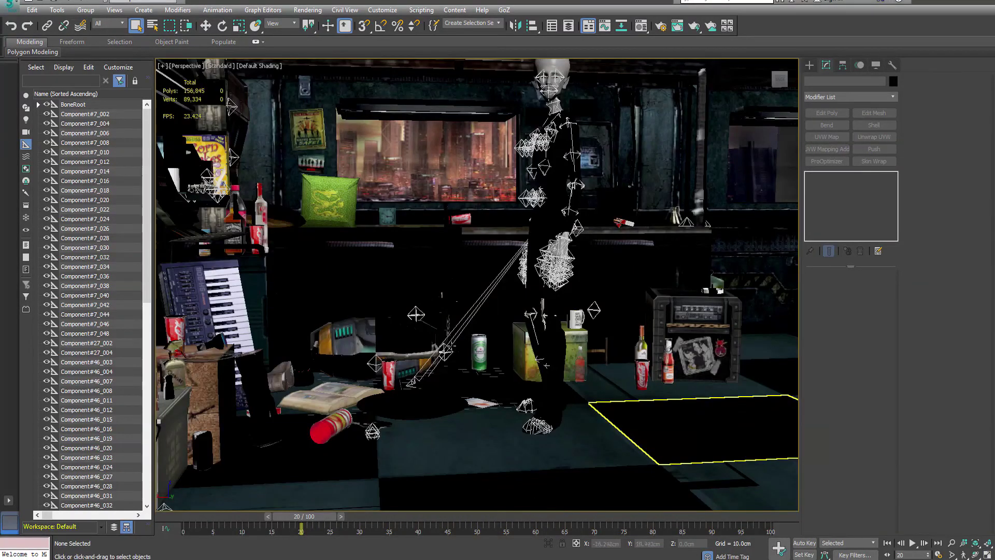
click(537, 460)
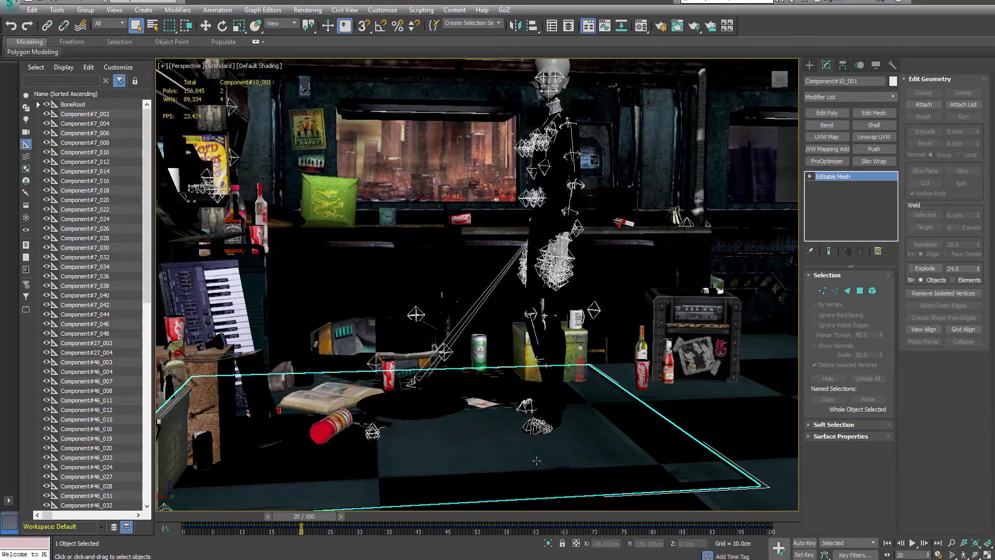
drag(300, 518, 518, 530)
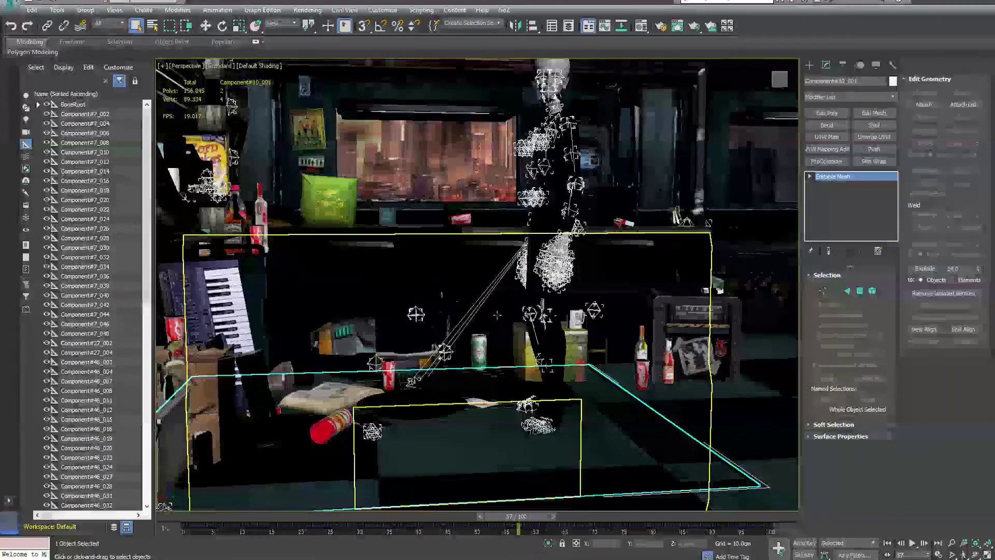
Select the character's Hip bone, then zoom out and orbit around the room
click(474, 310)
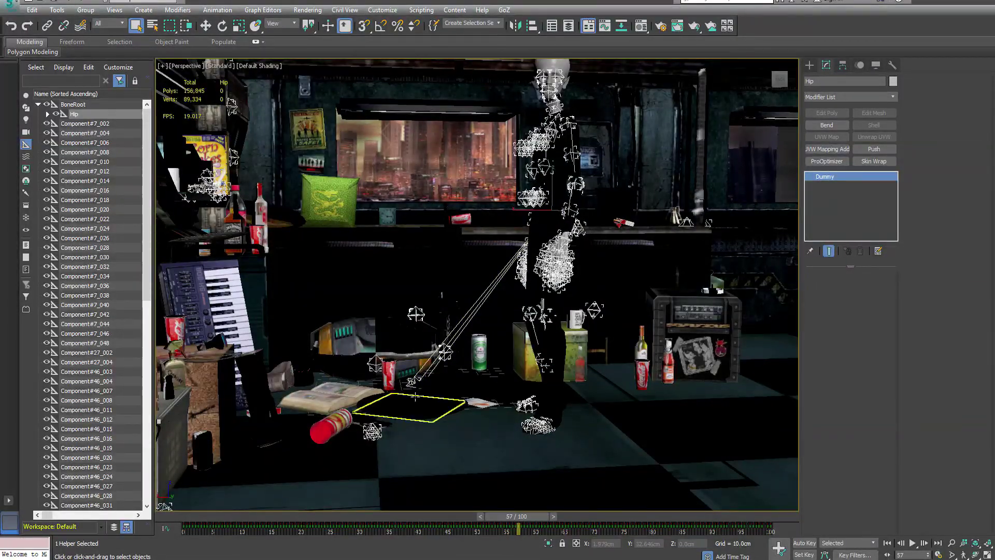
scroll(417, 404, down, 5)
click(184, 399)
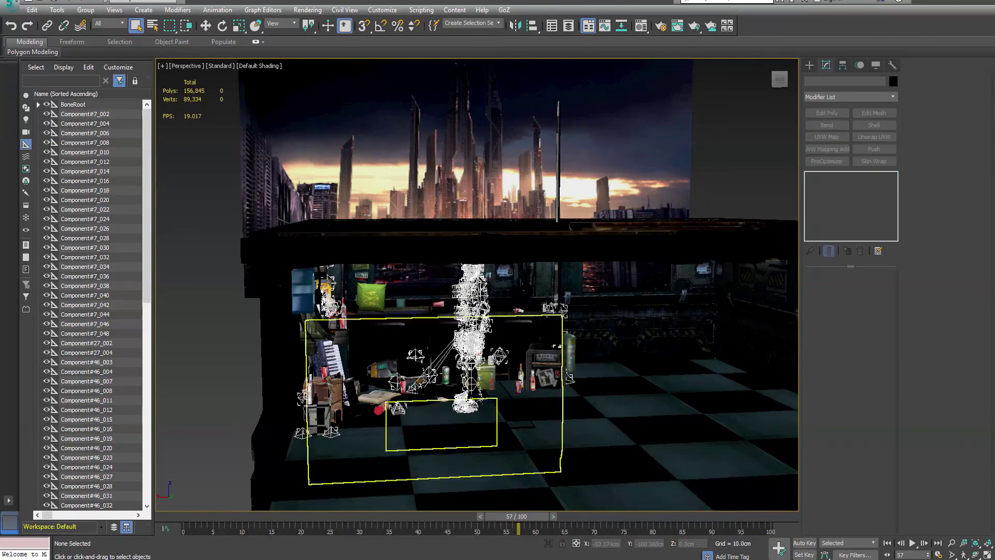
click(471, 317)
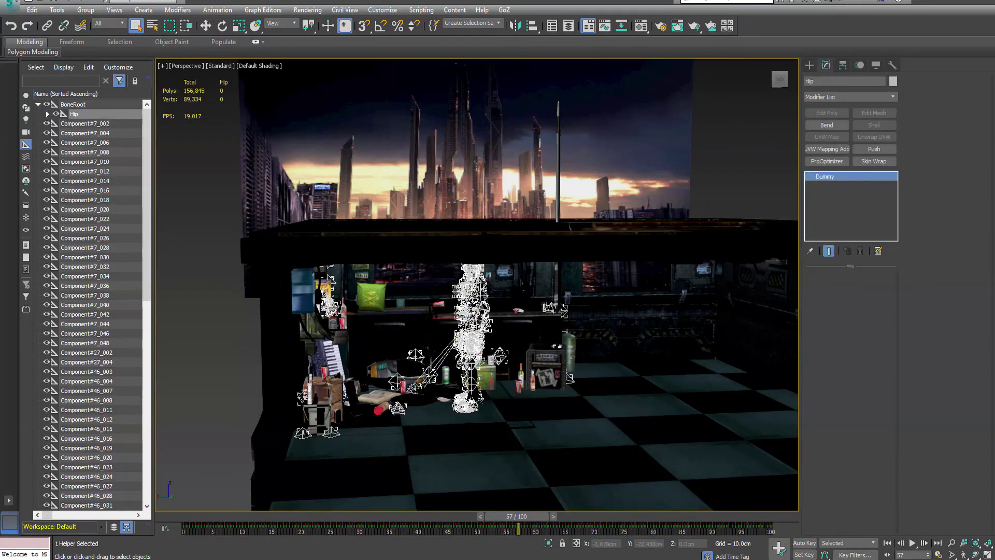
alt+middle_drag(559, 405, 497, 352)
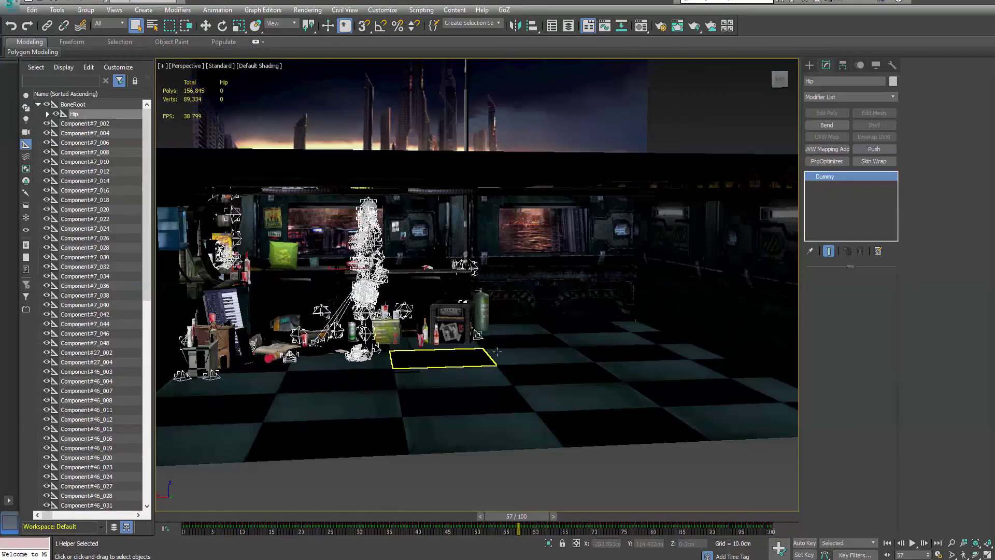